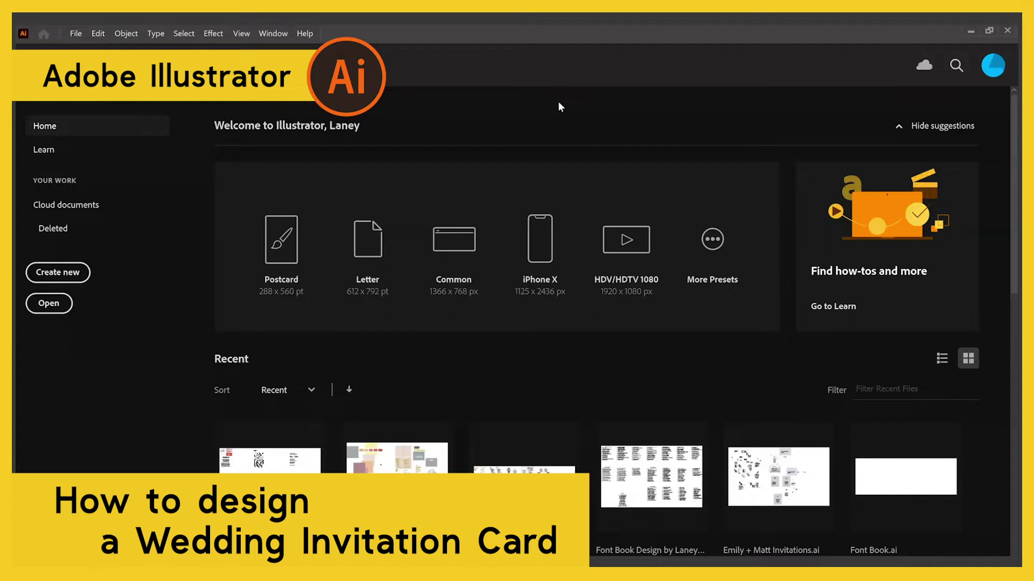
- Create a portrait 5 x 7 in CMYK document with 1 artboard and a 0.125 in bleed on all sides
left_click(58, 273)
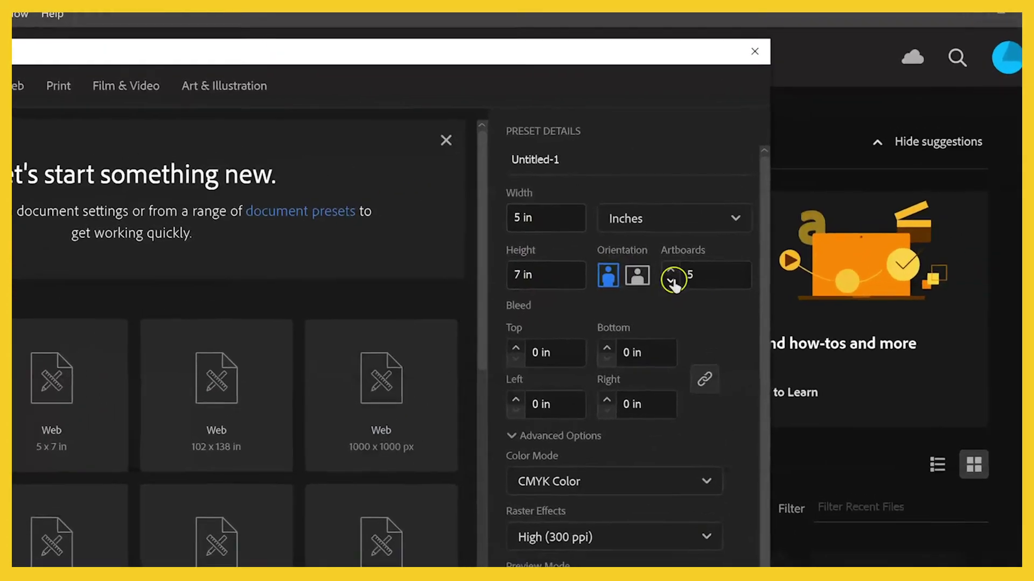
left_click(672, 281)
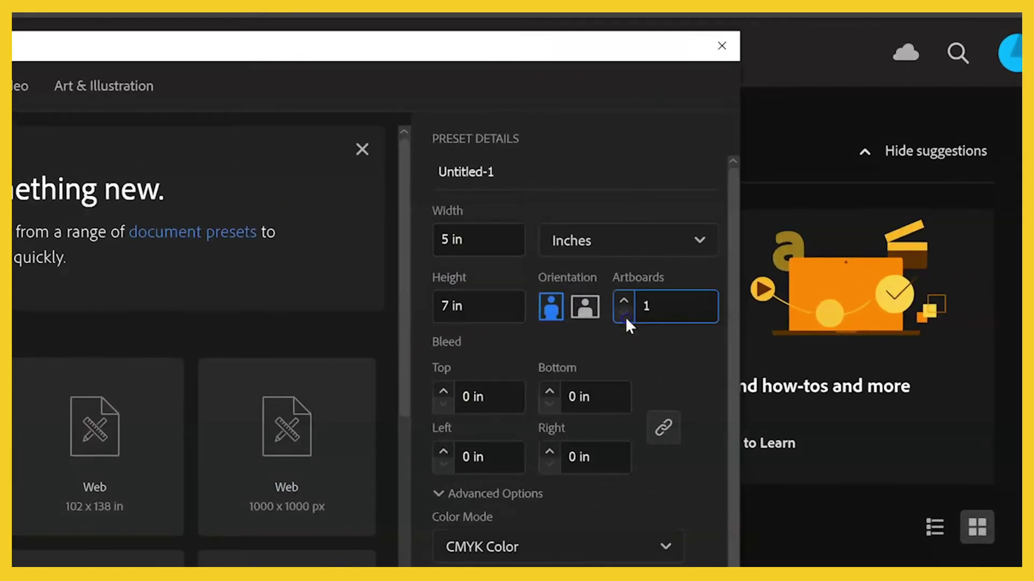
left_click(443, 393)
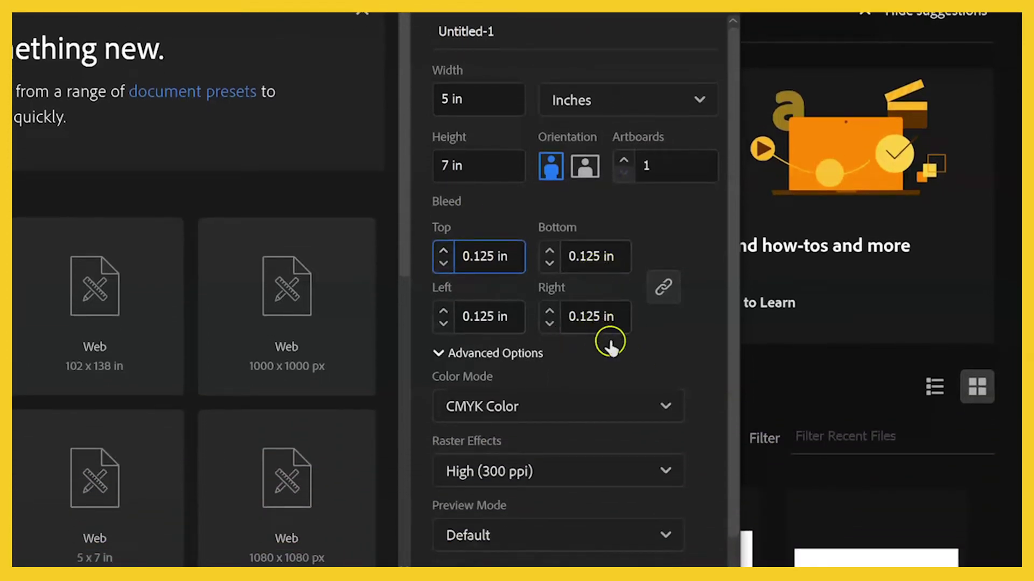
scroll(738, 293, "down", 1)
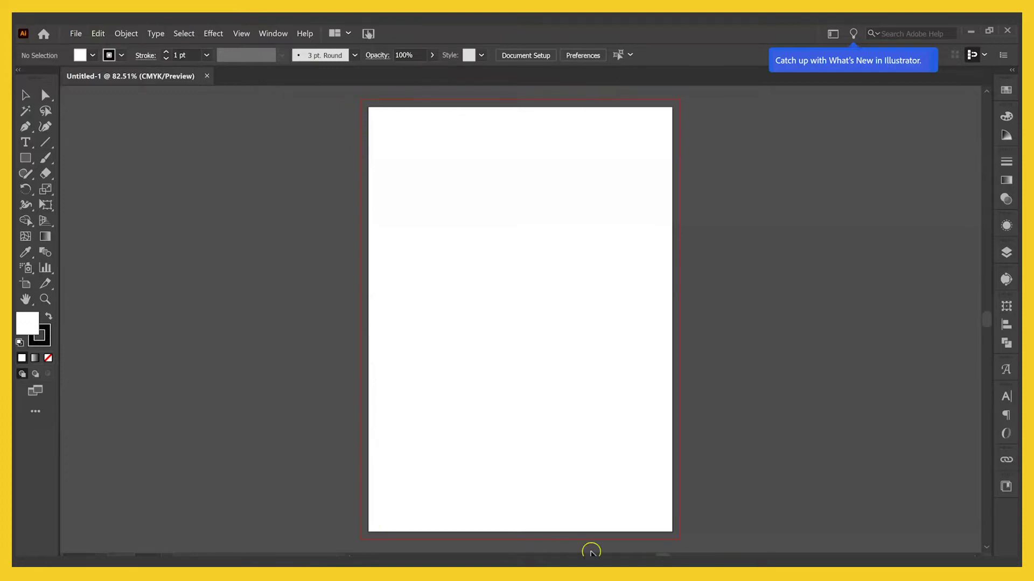
- Place the Designer A4 Border 1 watercolor flower image at the artboard's upper-left corner
left_click(72, 34)
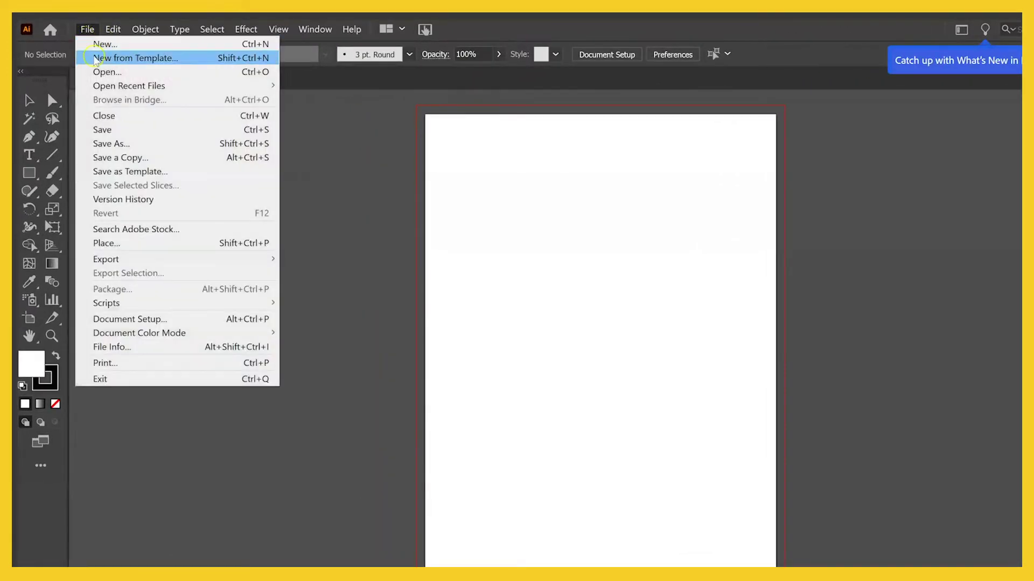
left_click(153, 244)
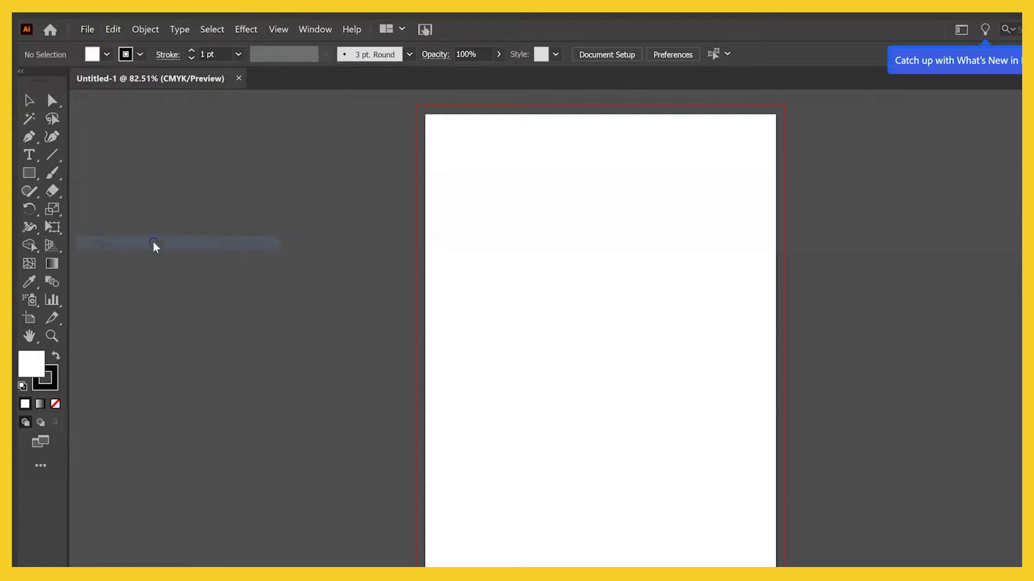
scroll(515, 273, "down", 3)
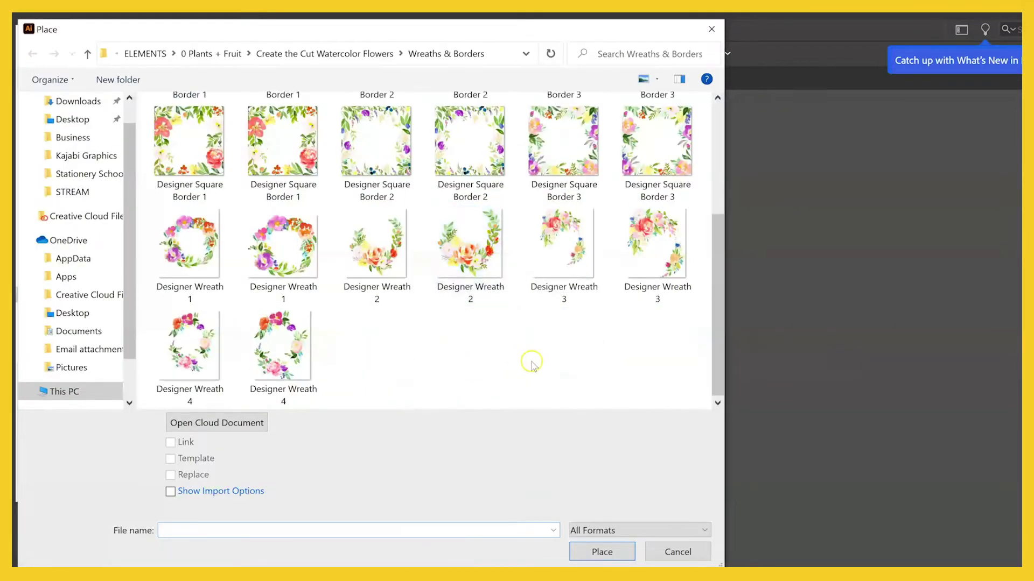
scroll(533, 377, "up", 5)
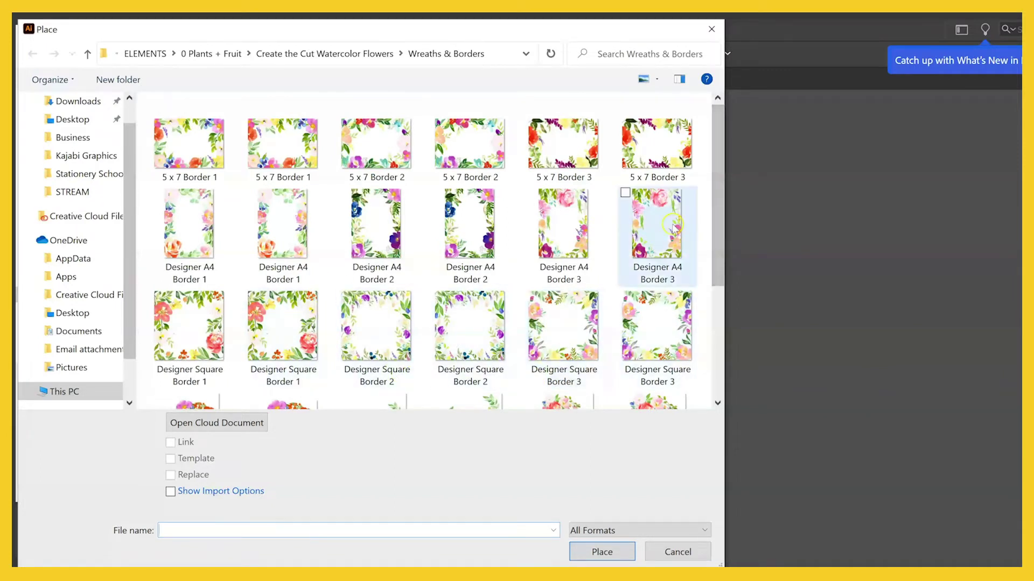
scroll(418, 237, "down", 3)
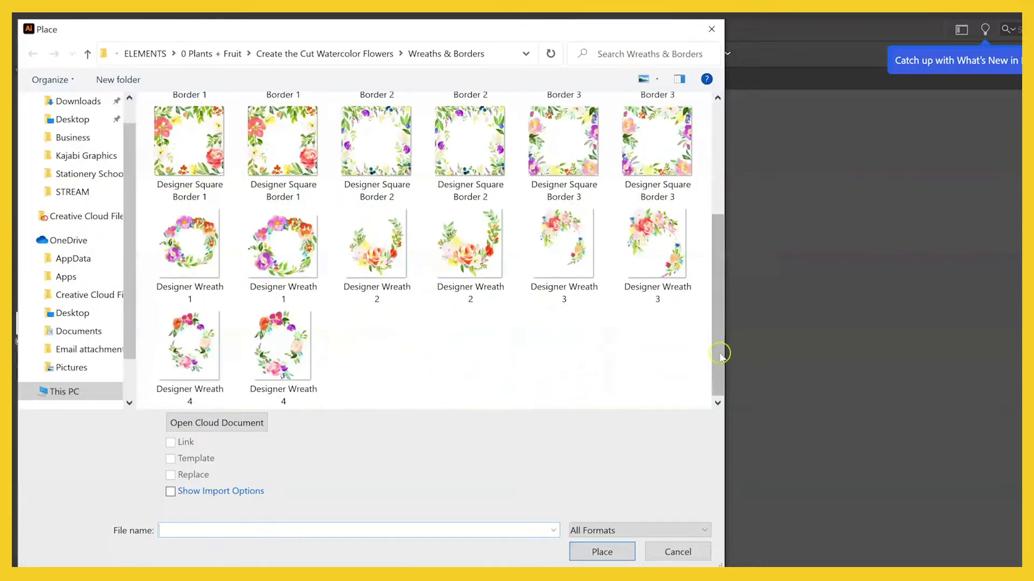
left_click_drag(722, 342, 721, 238)
double_click(304, 233)
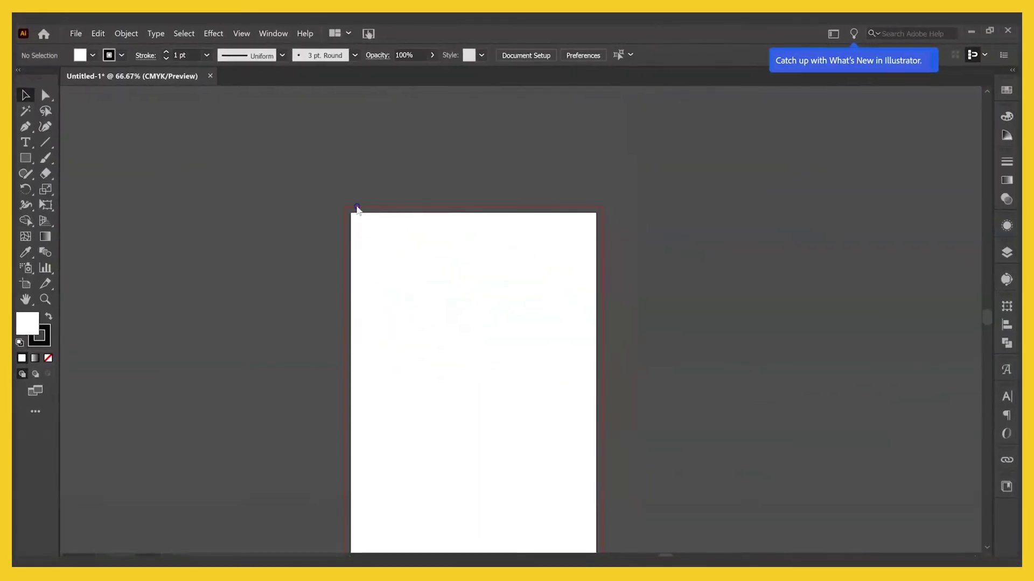
left_click(341, 197)
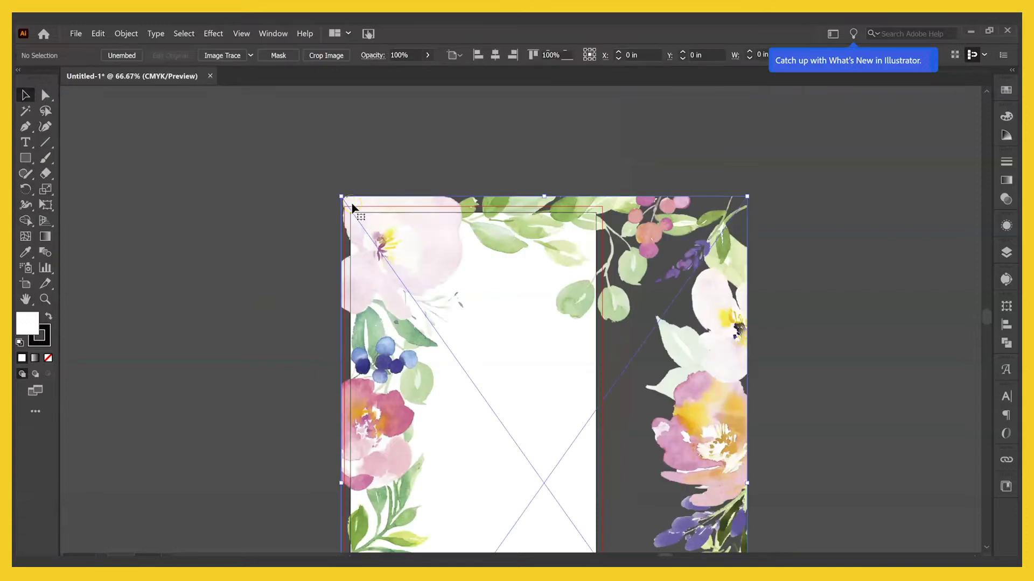
- Scale the floral border down to slightly larger than the bleed area and center it horizontally and vertically on the artboard
scroll(814, 346, "down", 3)
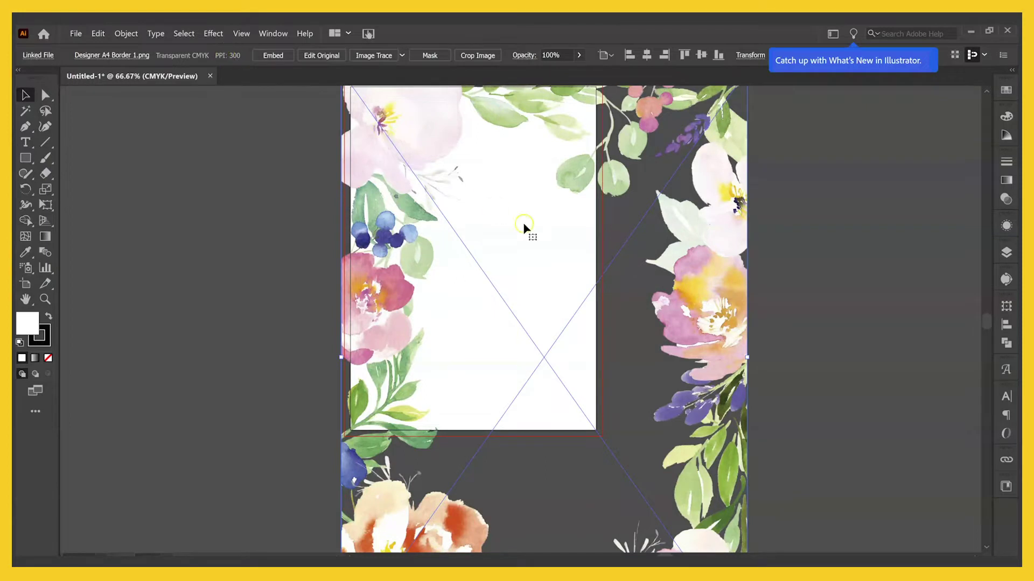
scroll(763, 325, "down", 1)
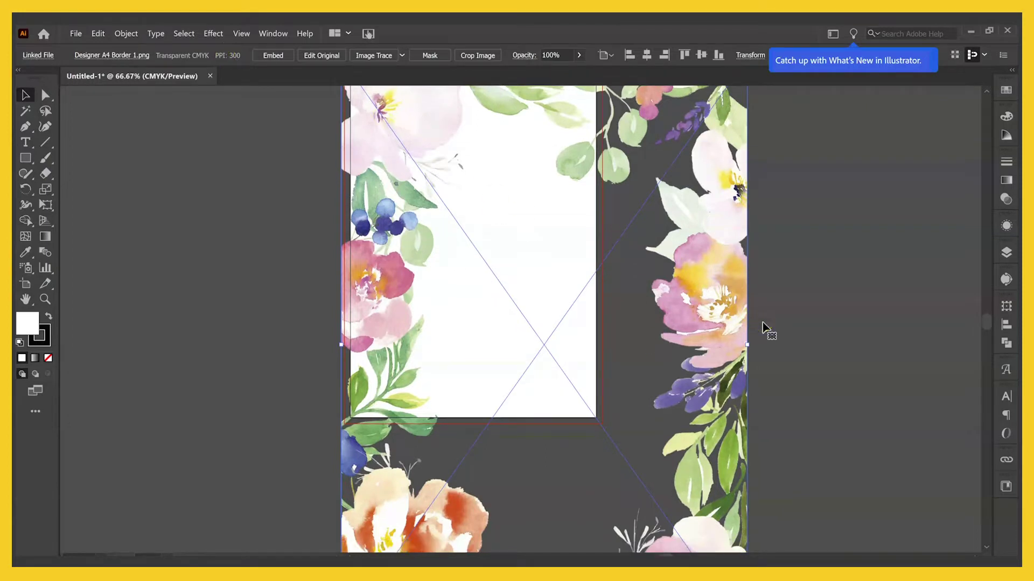
scroll(802, 388, "down", 2)
scroll(802, 388, "down", 2)
left_click_drag(746, 535, 613, 353)
scroll(700, 369, "up", 4)
scroll(705, 379, "up", 2)
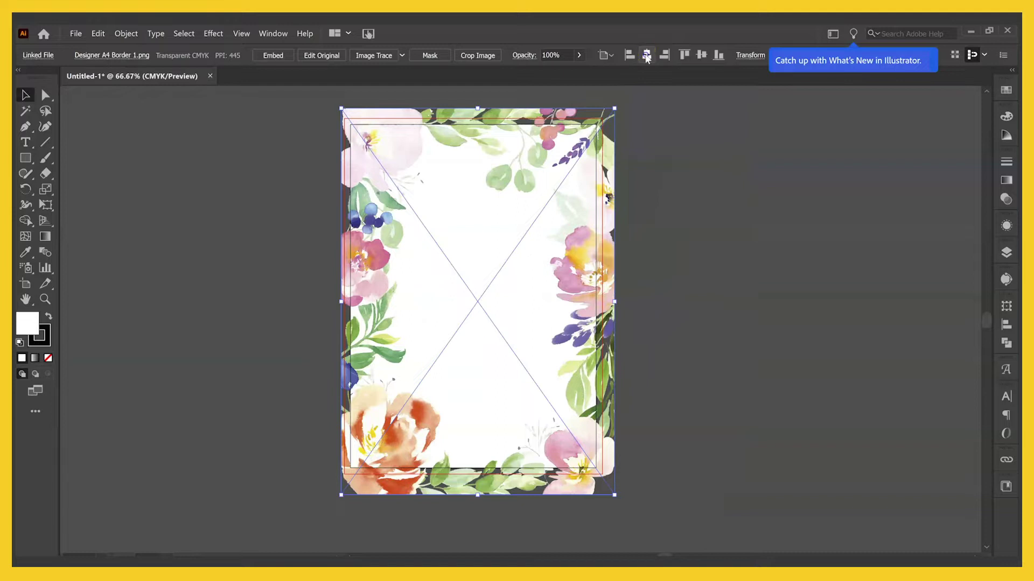
left_click(646, 54)
left_click(700, 55)
left_click(698, 194)
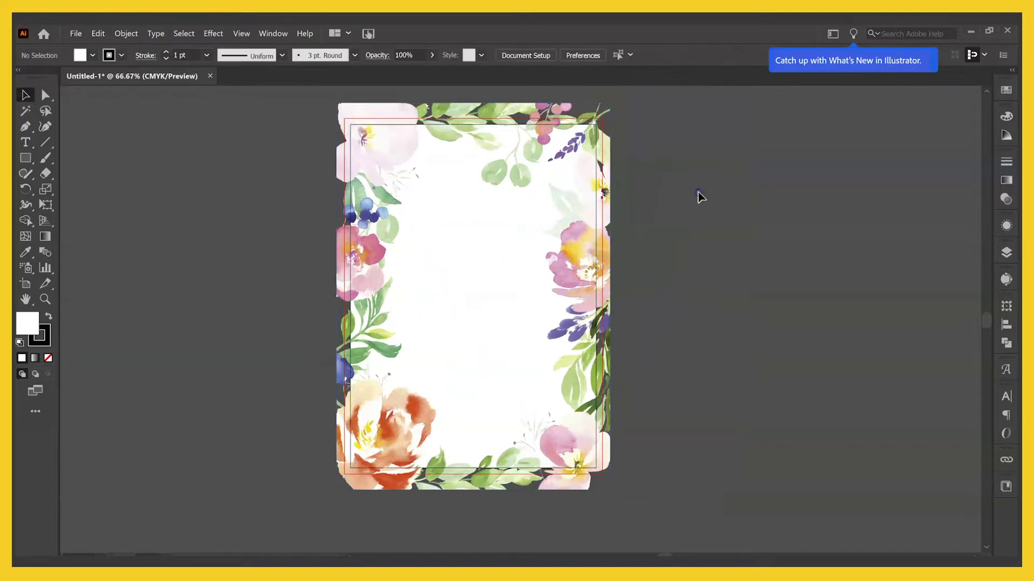
- Enlarge the floral border slightly so it extends further past the bleed, and recenter it on the artboard
scroll(701, 269, "up", 2)
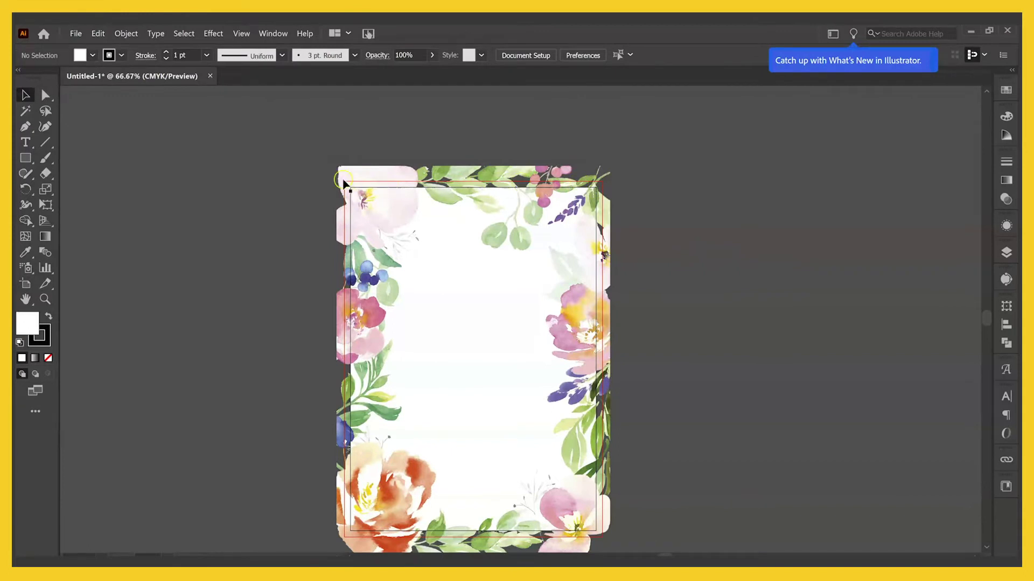
scroll(682, 300, "down", 2)
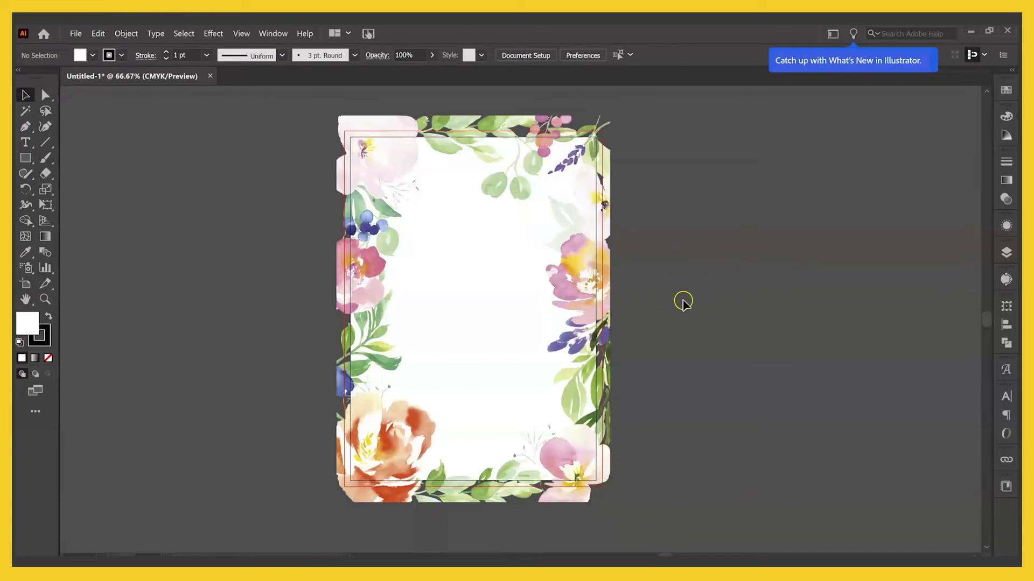
left_click(514, 180)
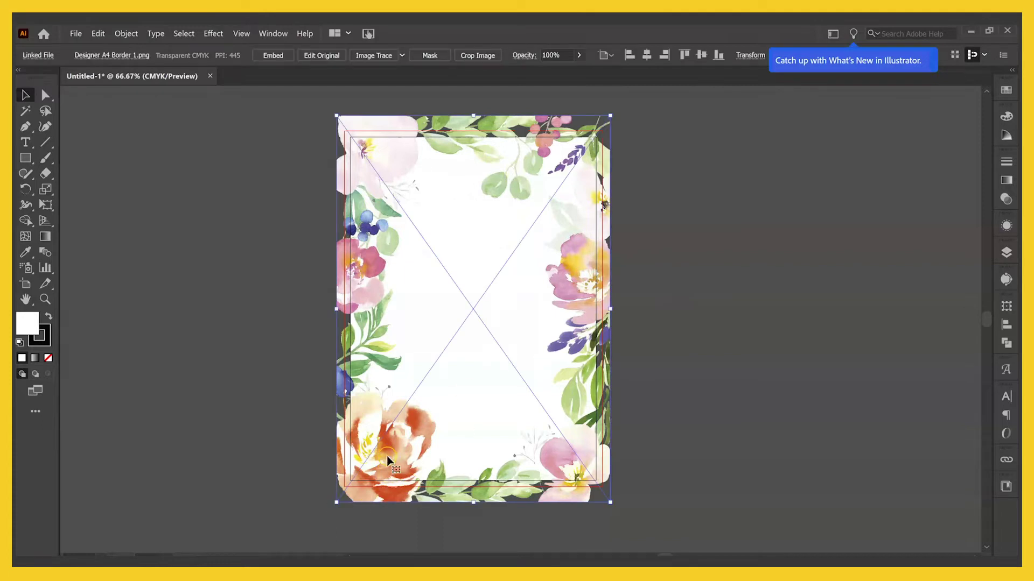
left_click_drag(387, 461, 386, 467)
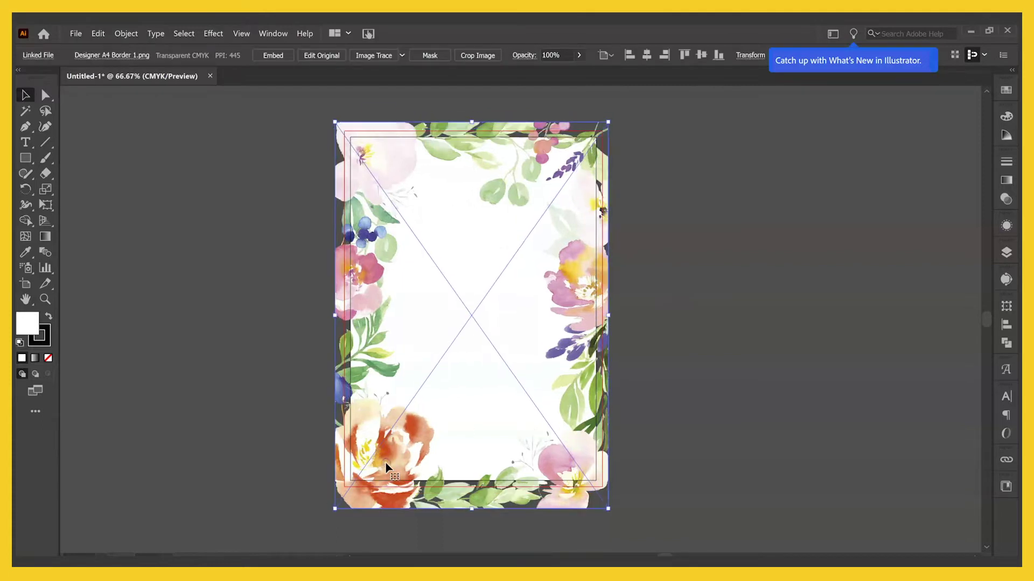
left_click_drag(336, 510, 323, 526)
scroll(632, 377, "up", 2)
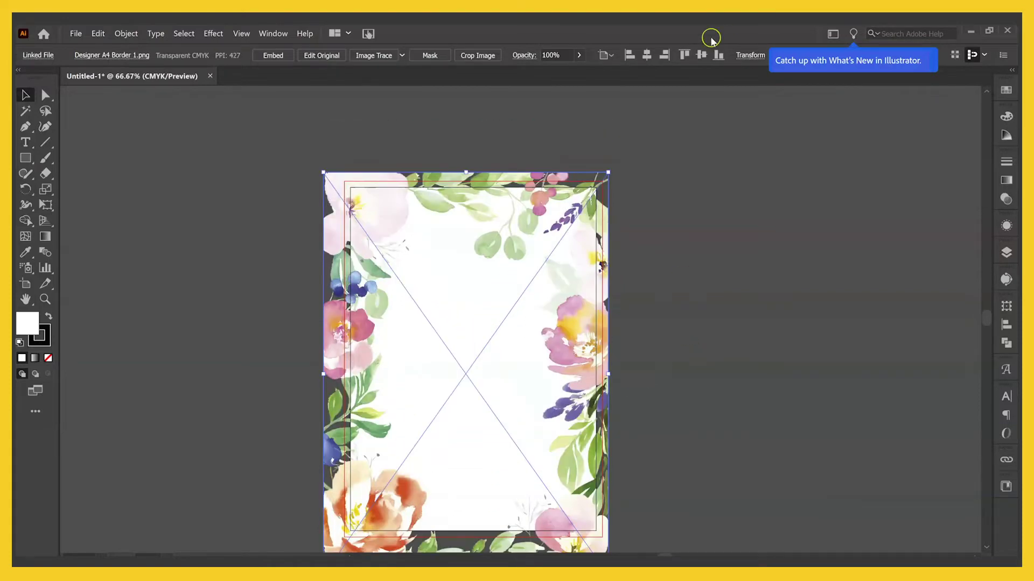
left_click(646, 55)
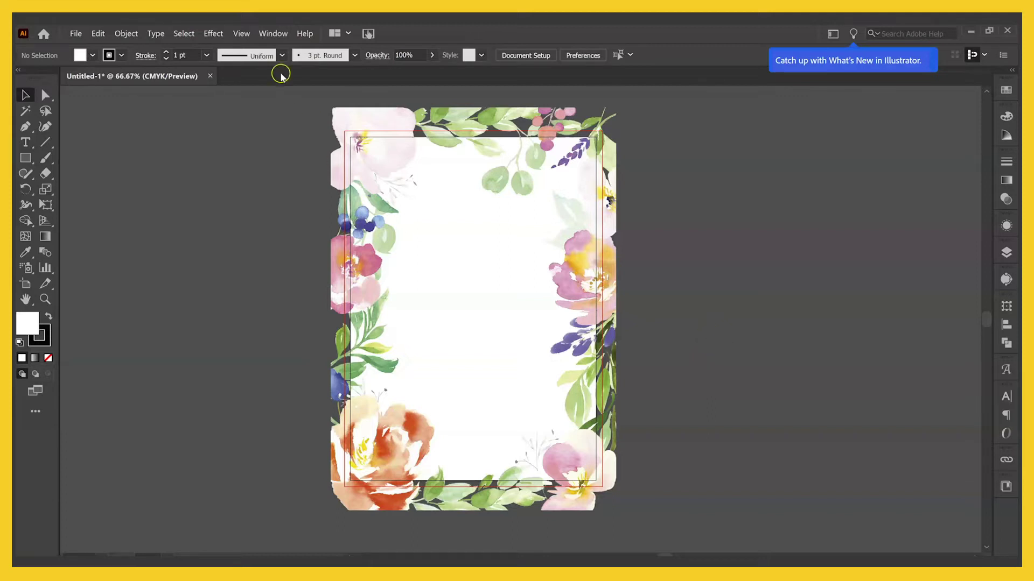
- Draw a rectangle covering the artboard over the floral border and set its fill to None
left_click(26, 158)
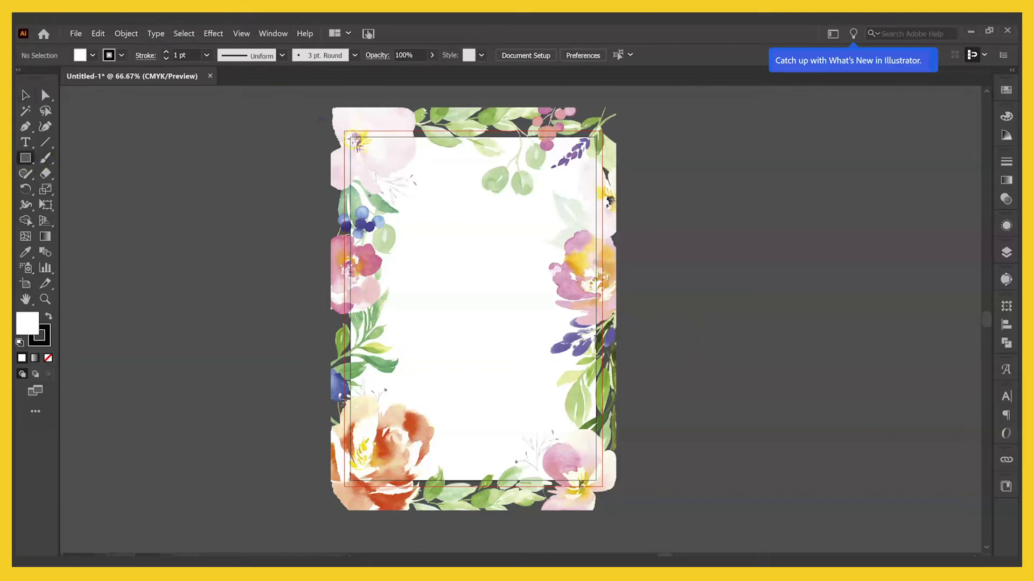
left_click_drag(353, 139, 596, 480)
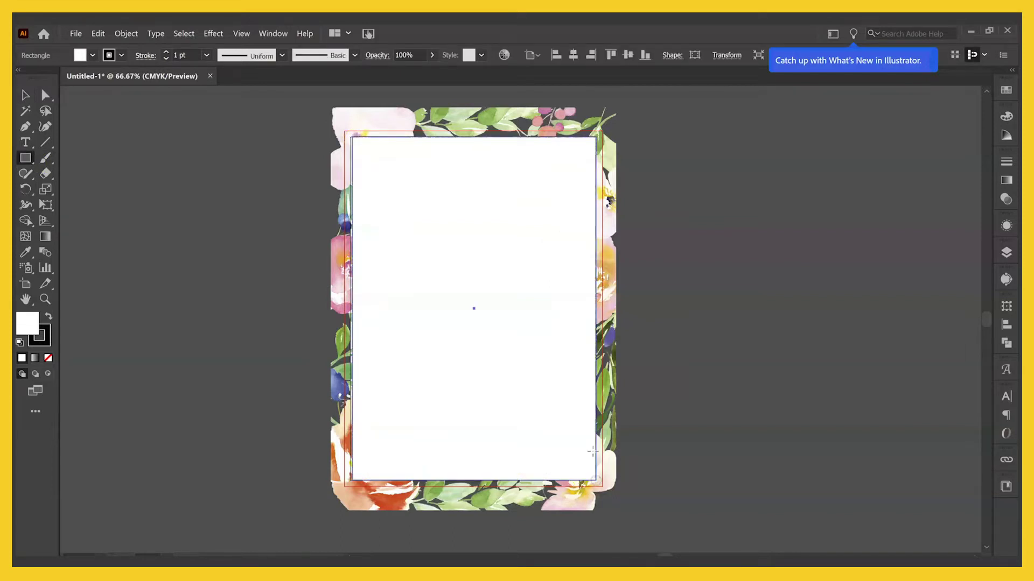
left_click(89, 55)
left_click(22, 77)
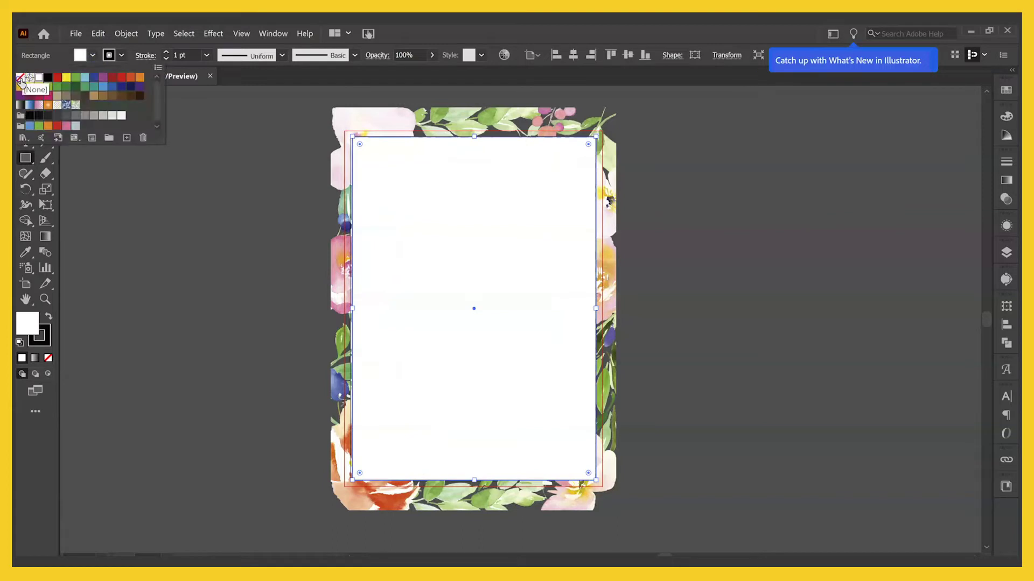
key("Escape")
- Make a clipping mask from the rectangle and the floral border so the artwork is trimmed to the artboard
key("v")
left_click(417, 178, "shift")
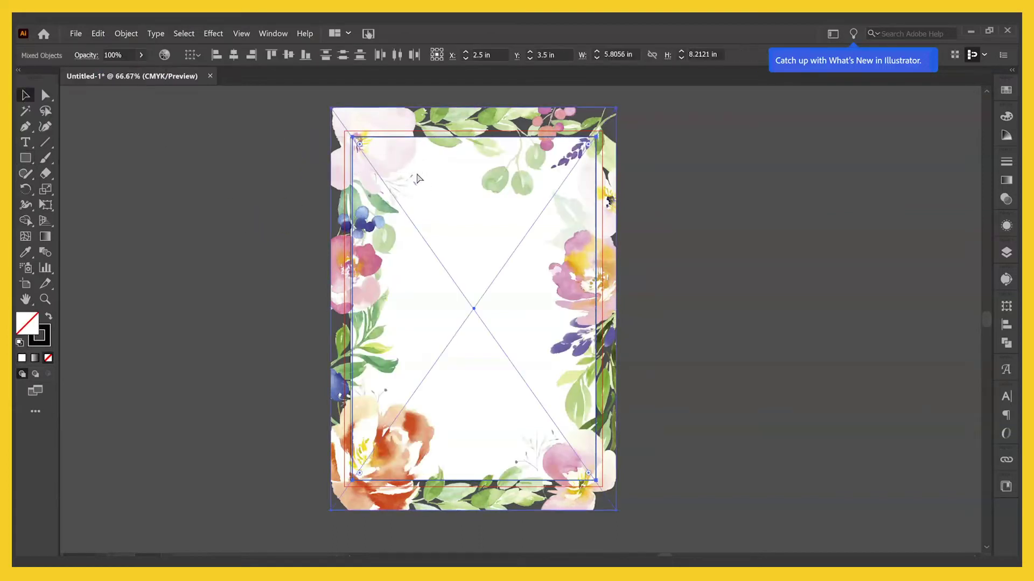
key("ctrl+7")
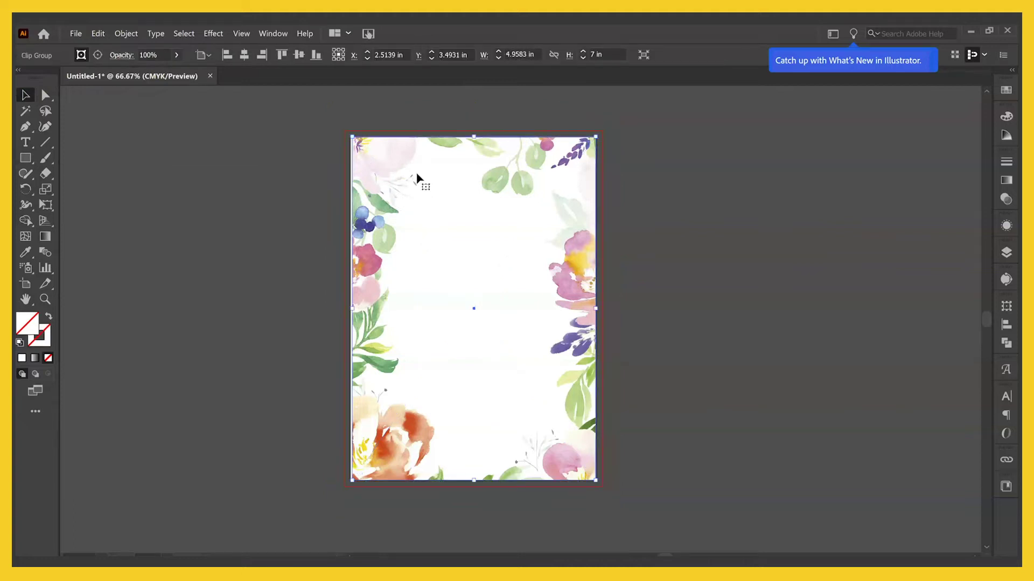
left_click(670, 223)
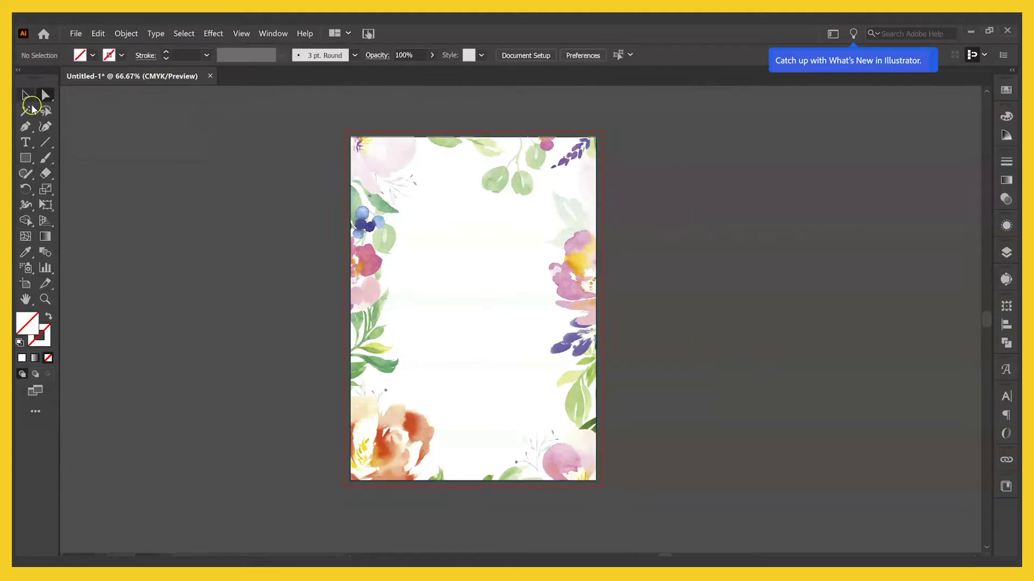
- Lock the clipped floral border group in place
key("v")
left_click(554, 300)
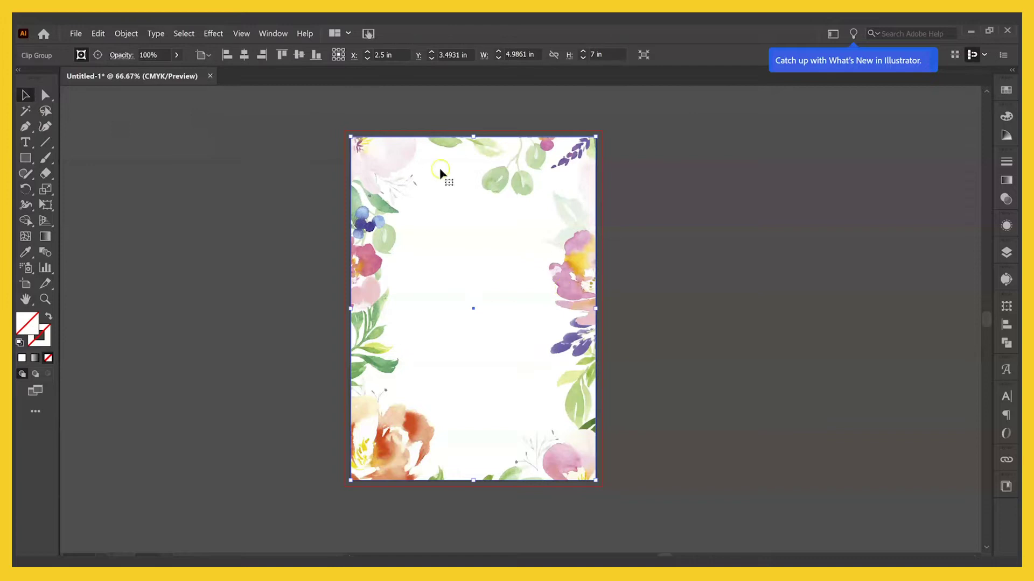
left_click(129, 34)
left_click(161, 110)
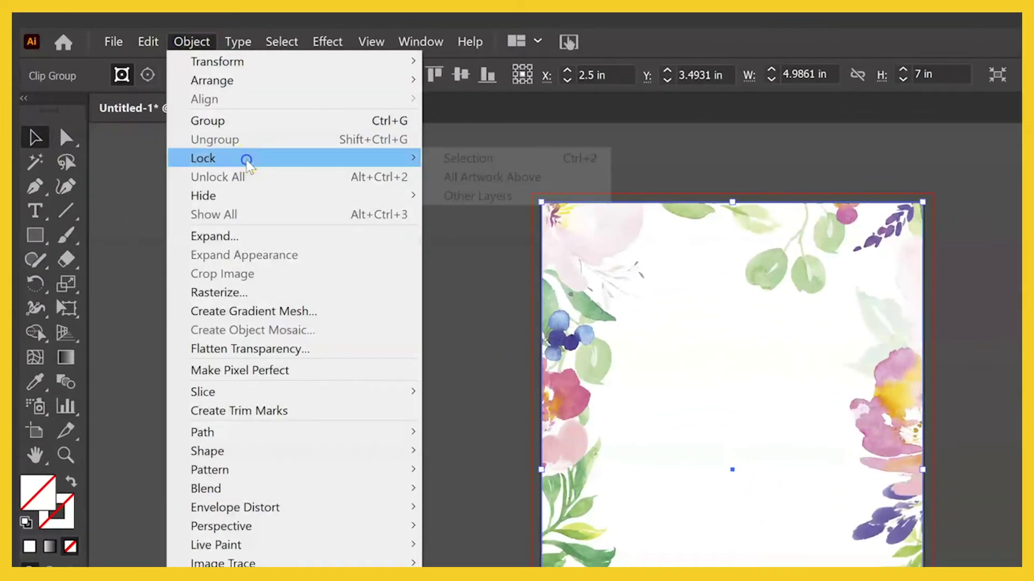
left_click(513, 158)
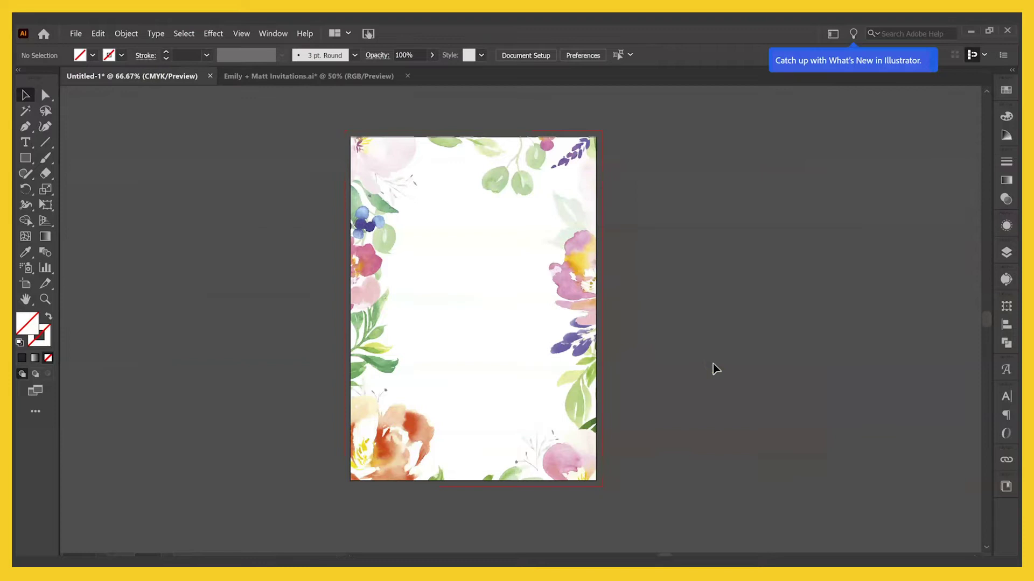
- Paste the wedding invitation text onto the card, center-align it and position it in the middle of the floral border
key("ctrl+v")
left_click_drag(498, 279, 455, 300)
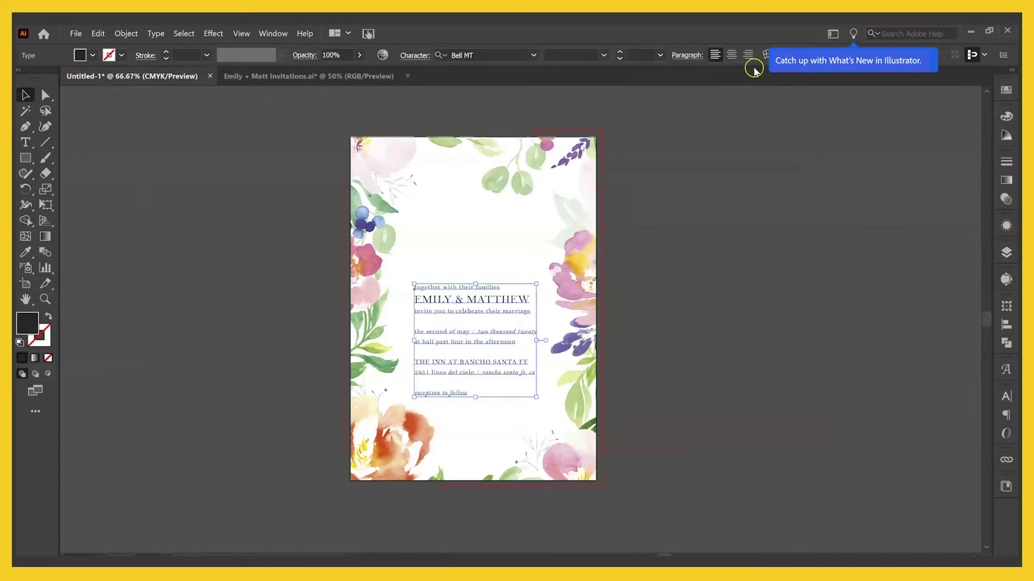
left_click(732, 55)
left_click_drag(433, 307, 494, 310)
- Close the other invitation document and show the card at 100%
left_click(408, 75)
key("ctrl+1")
left_click(671, 332)
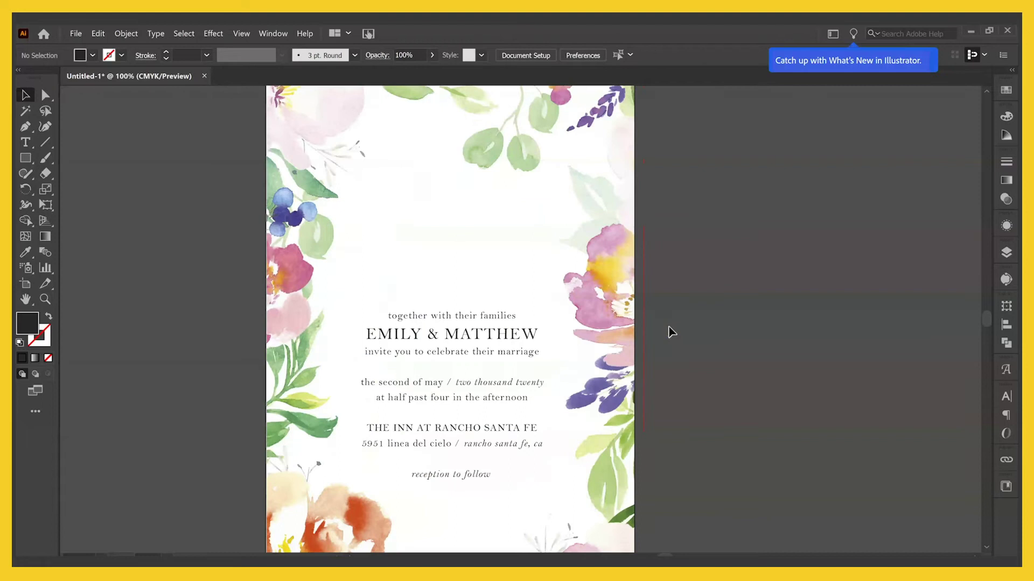
- Insert five blank lines between "together with their families" and the couple's names
scroll(672, 332, "down", 3)
left_click(441, 273)
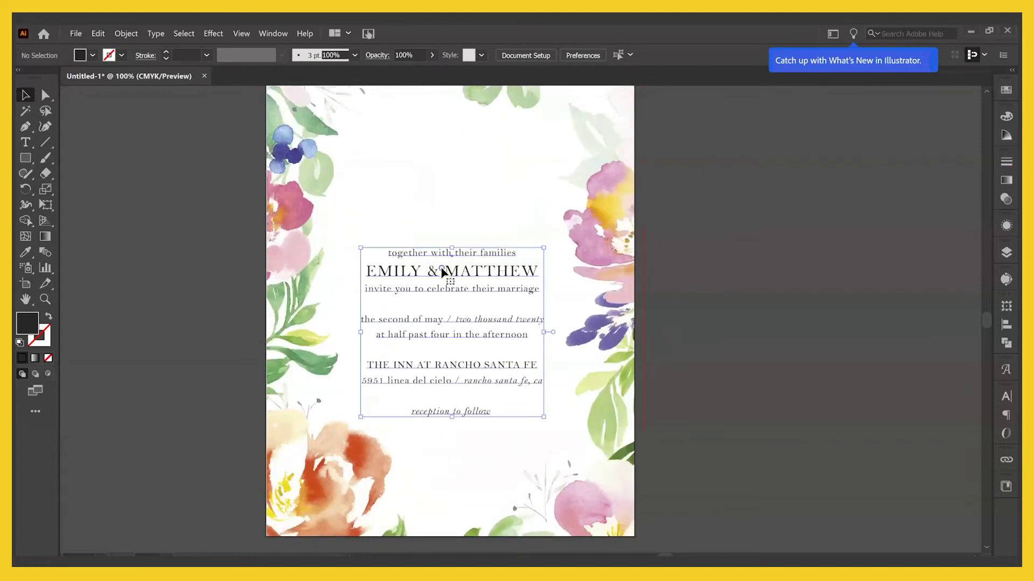
left_click(483, 271)
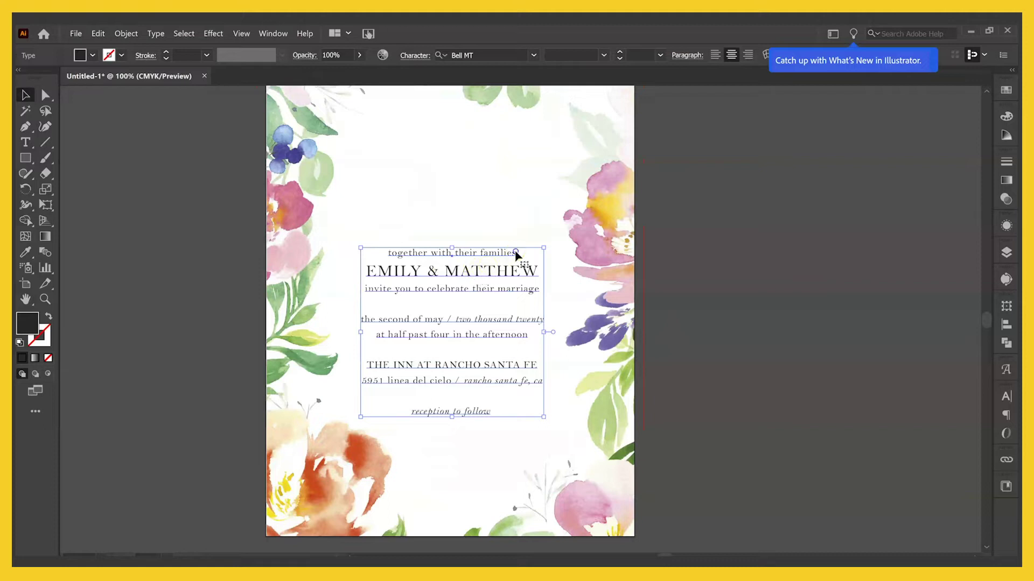
double_click(532, 252)
key("Return")
key("Return")
key("Return")
key("Return")
key("Return")
key("Return")
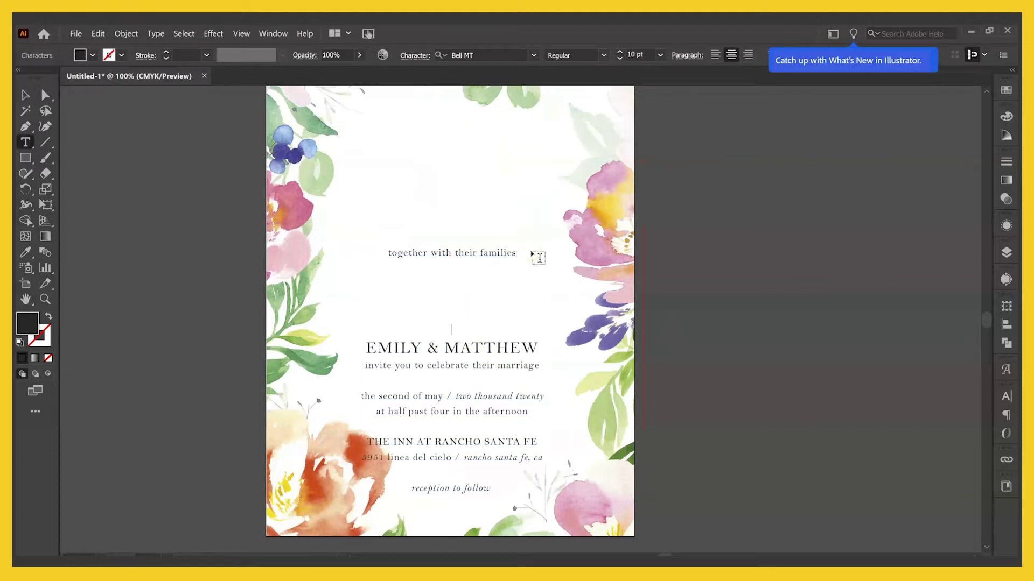
- Move the invitation text block up so its first line sits near the upper part of the floral border
left_click(25, 95)
left_click_drag(476, 255, 487, 170)
left_click(776, 291)
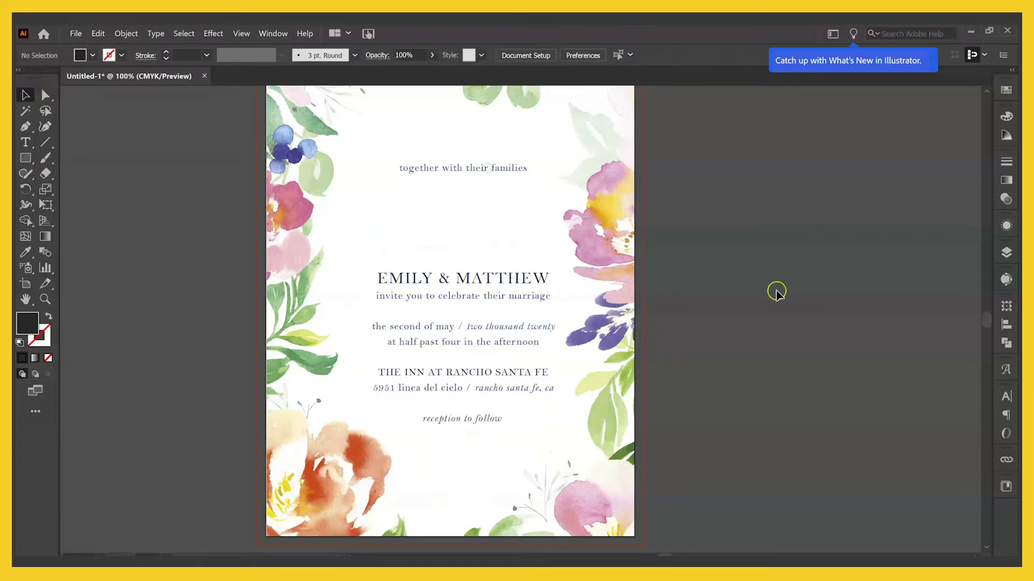
- Center the invitation text block horizontally on the artboard, using Align to Artboard
left_click(445, 172)
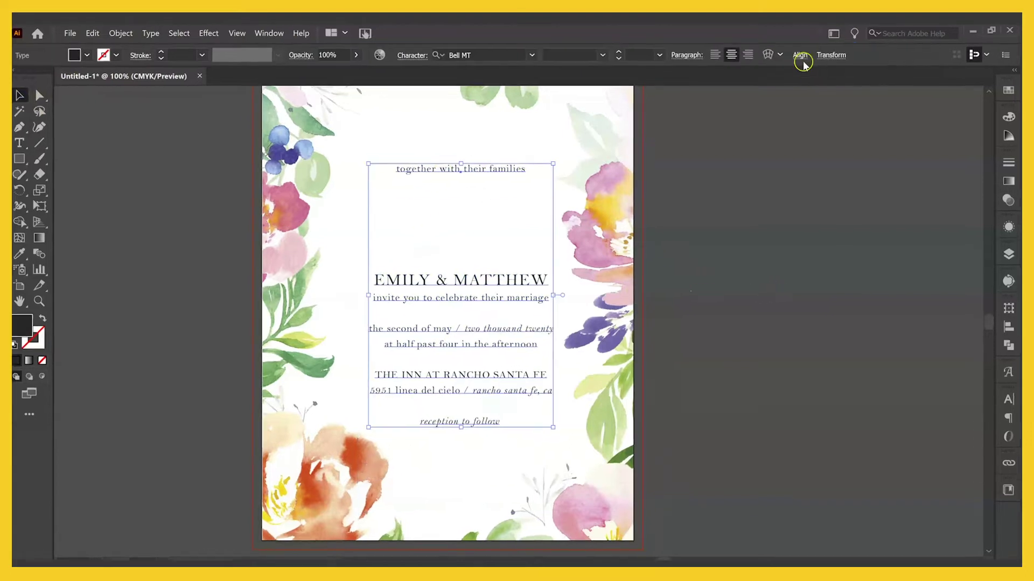
left_click(796, 55)
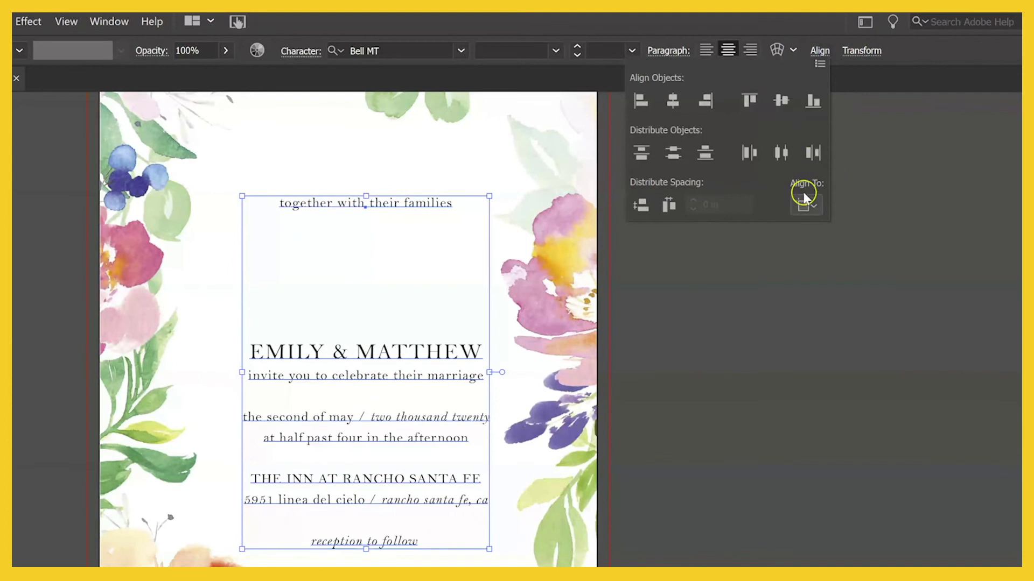
left_click(804, 200)
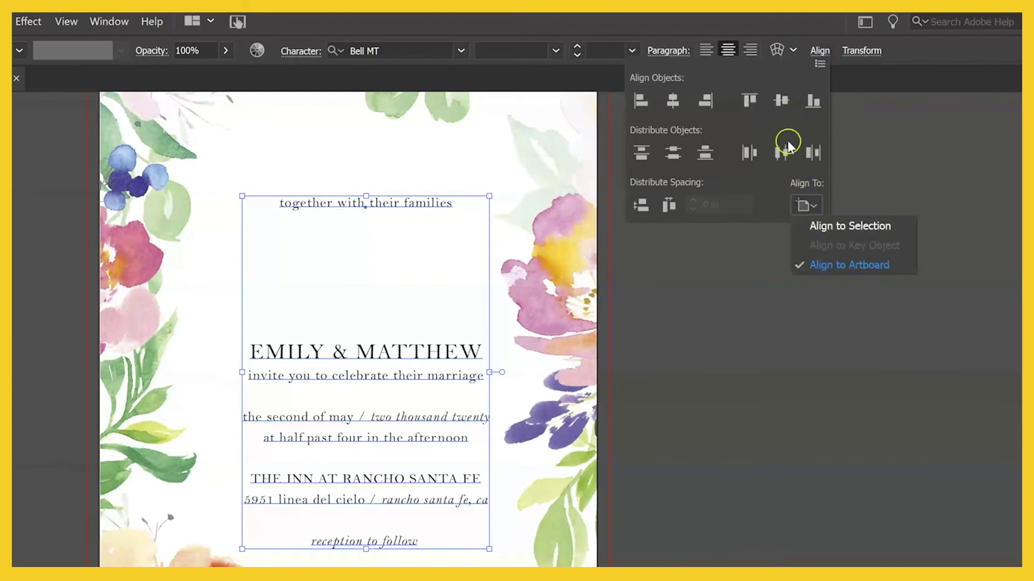
left_click(678, 102)
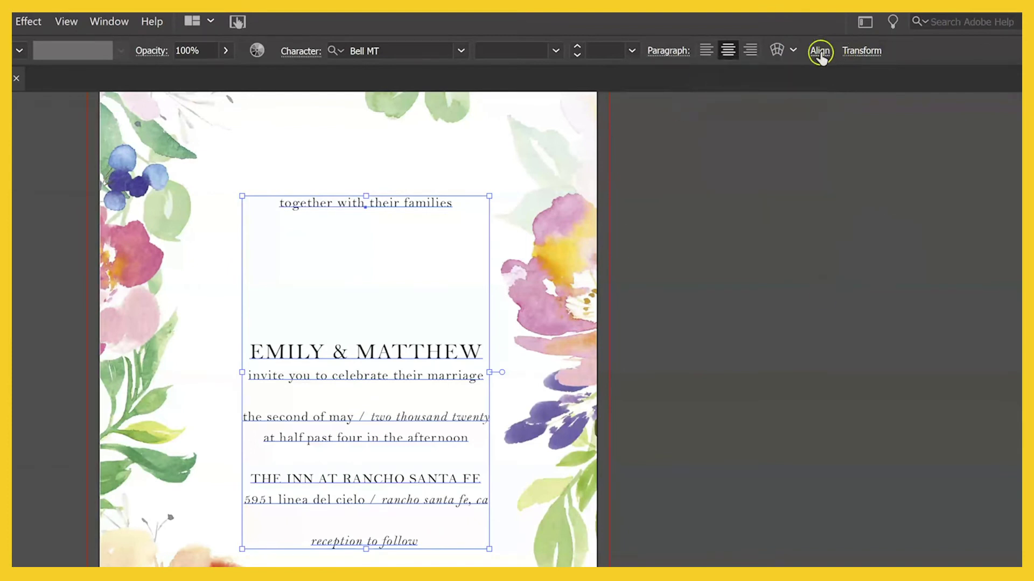
left_click(819, 50)
left_click(672, 101)
left_click(747, 454)
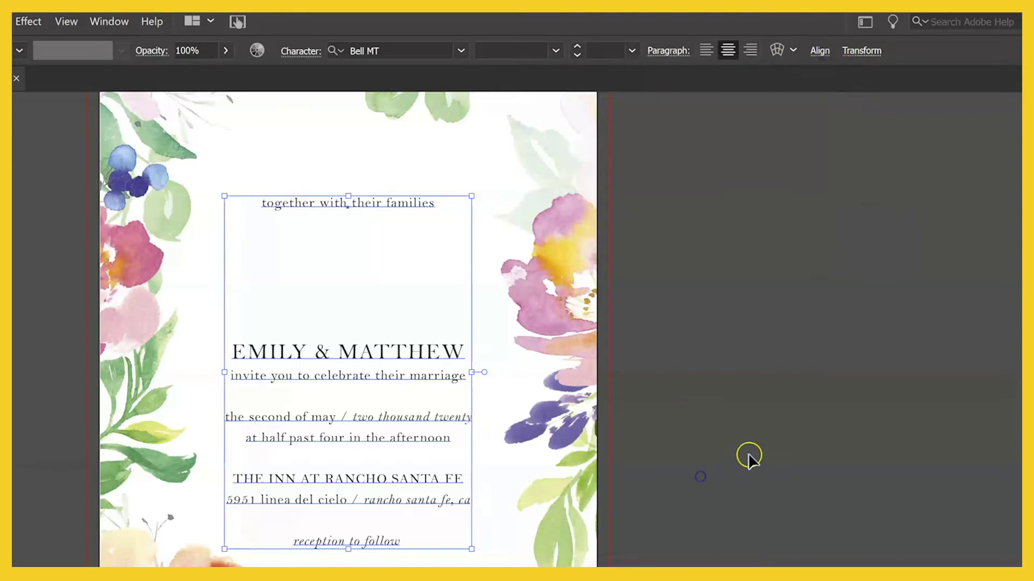
left_click(748, 454)
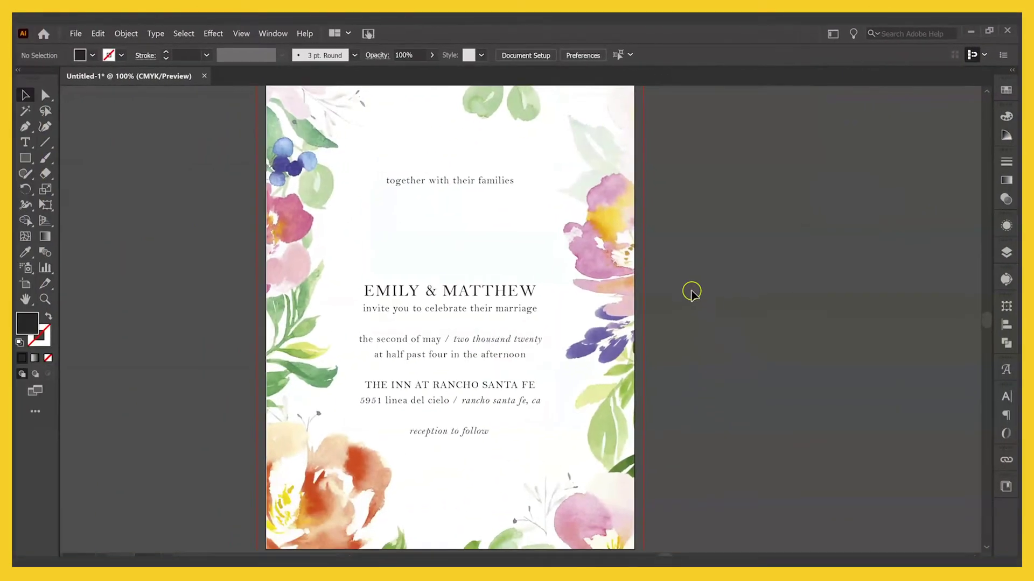
- Cut the couple's names out of the invitation text and add two line breaks above the "invite you to celebrate their marriage" line
left_click(431, 296)
double_click(446, 293)
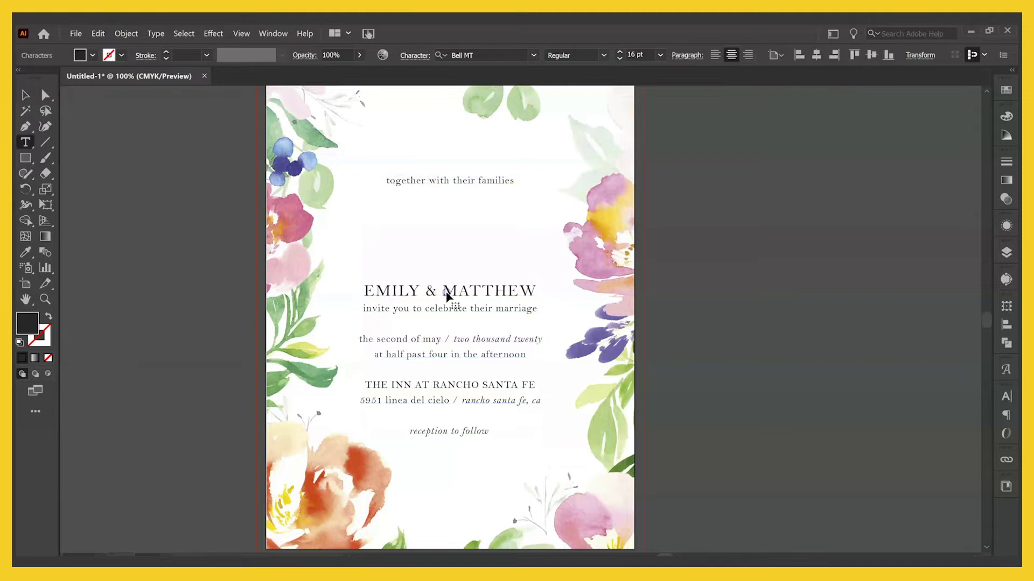
triple_click(449, 292)
key("BackSpace")
left_click(304, 203)
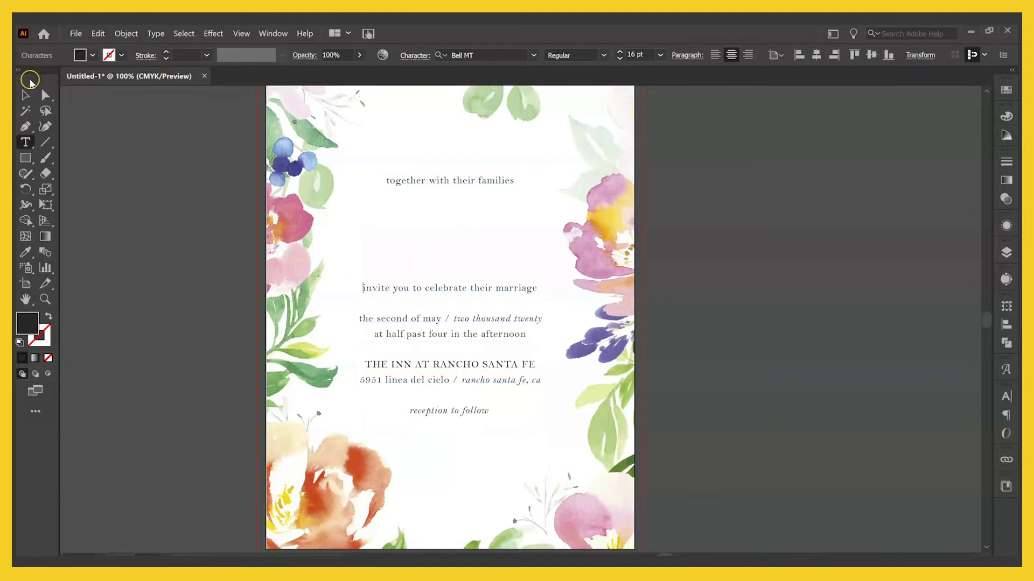
left_click(431, 311)
key("Return")
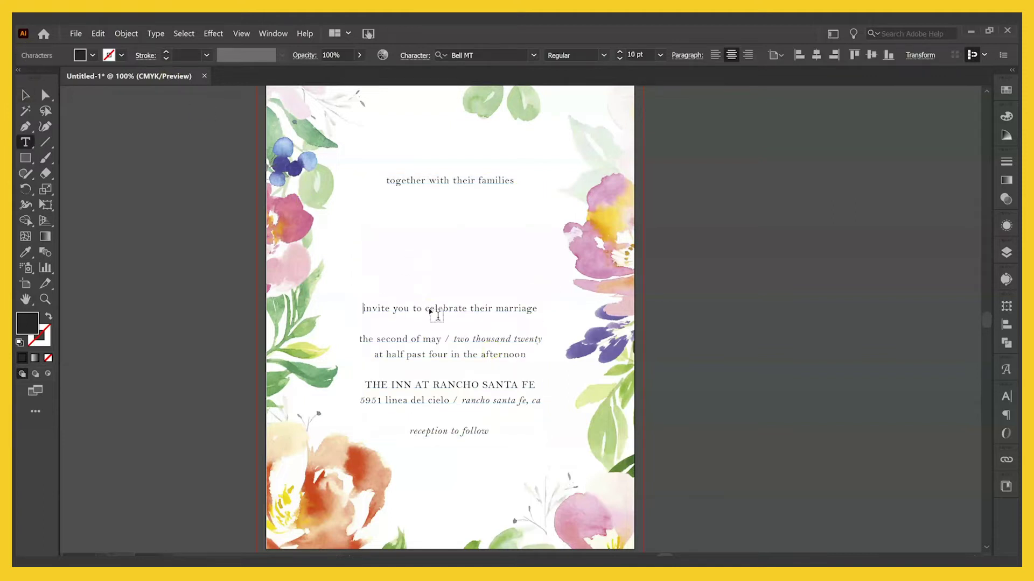
key("Return")
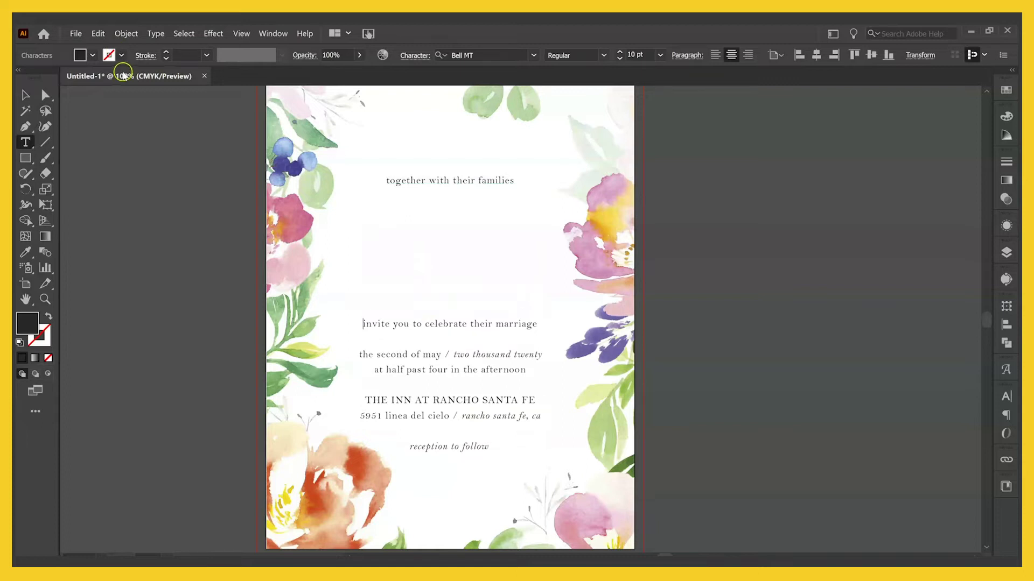
left_click(25, 95)
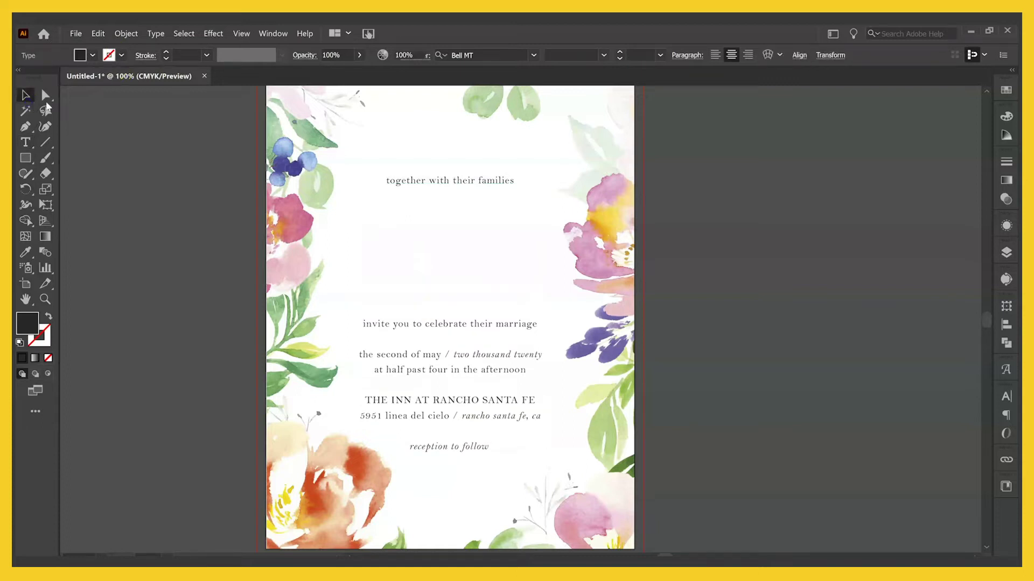
left_click(794, 191)
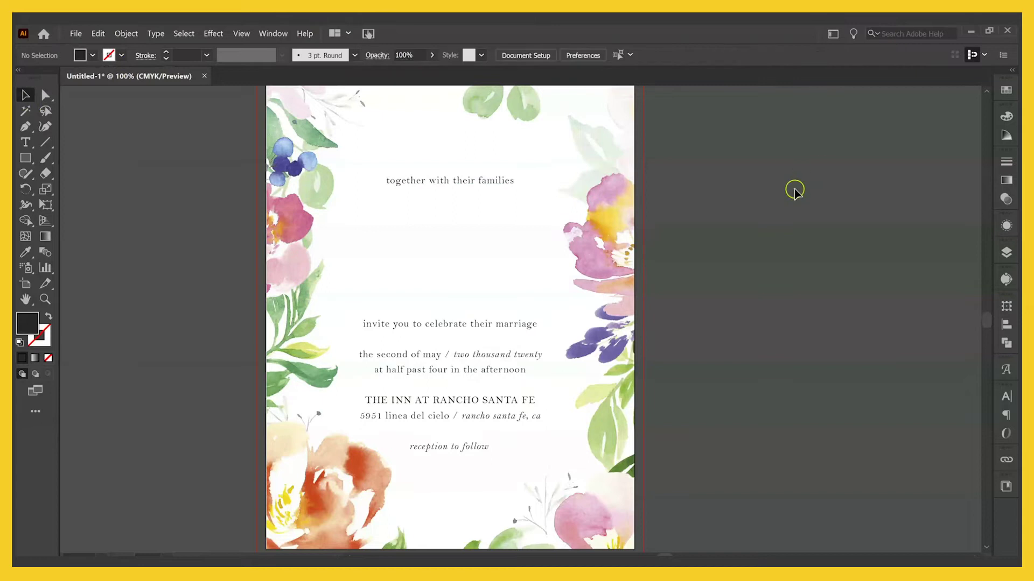
- Paste the couple's names as a separate text object and place it in the gap below "together with their families"
left_click(465, 185)
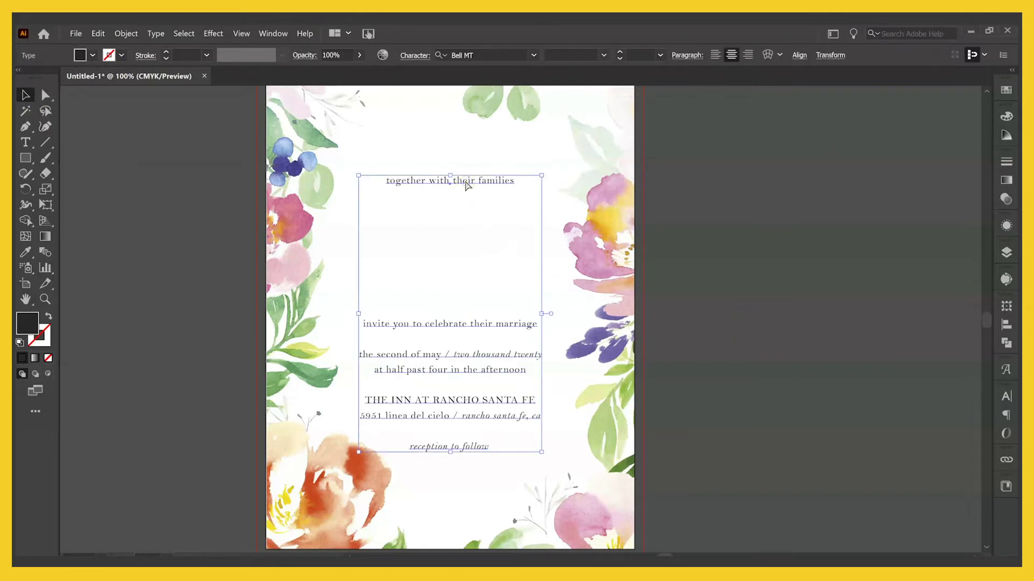
key("ctrl+shift+a")
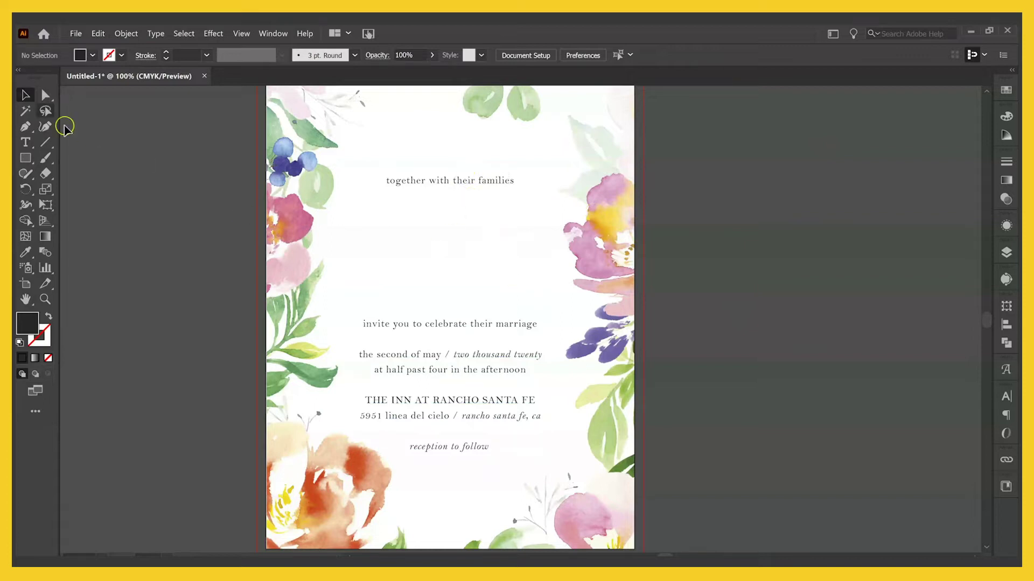
key("ctrl+v")
left_click_drag(534, 318, 486, 249)
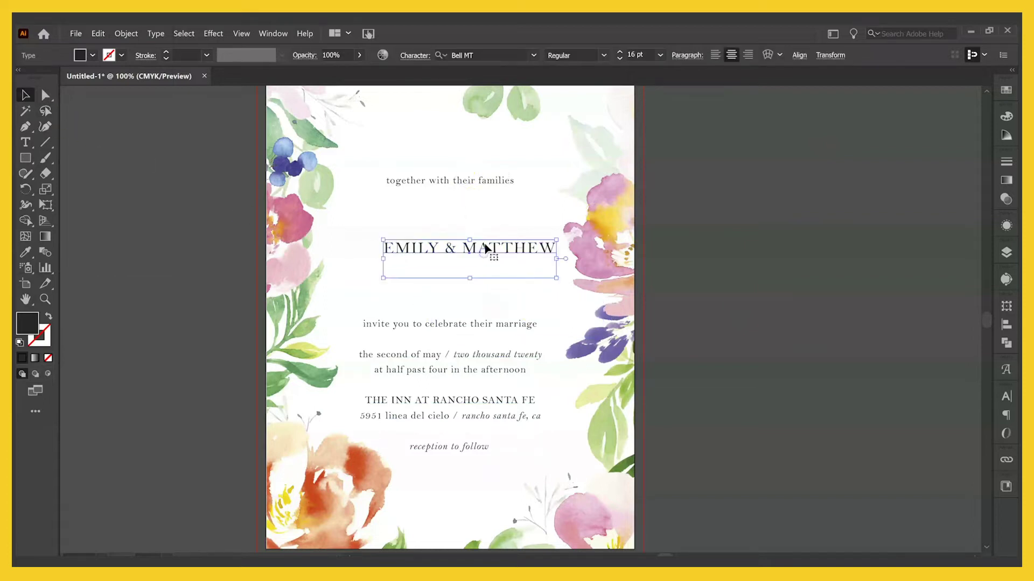
- Turn off All Caps for the couple's names
triple_click(480, 249)
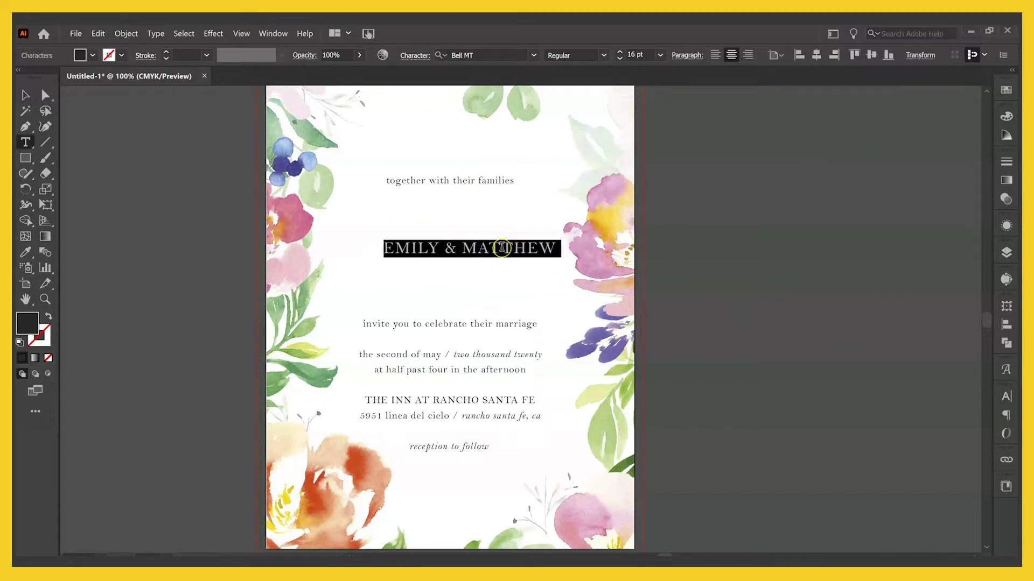
type("EMILY")
key("ctrl+shift+l")
key("ctrl+z")
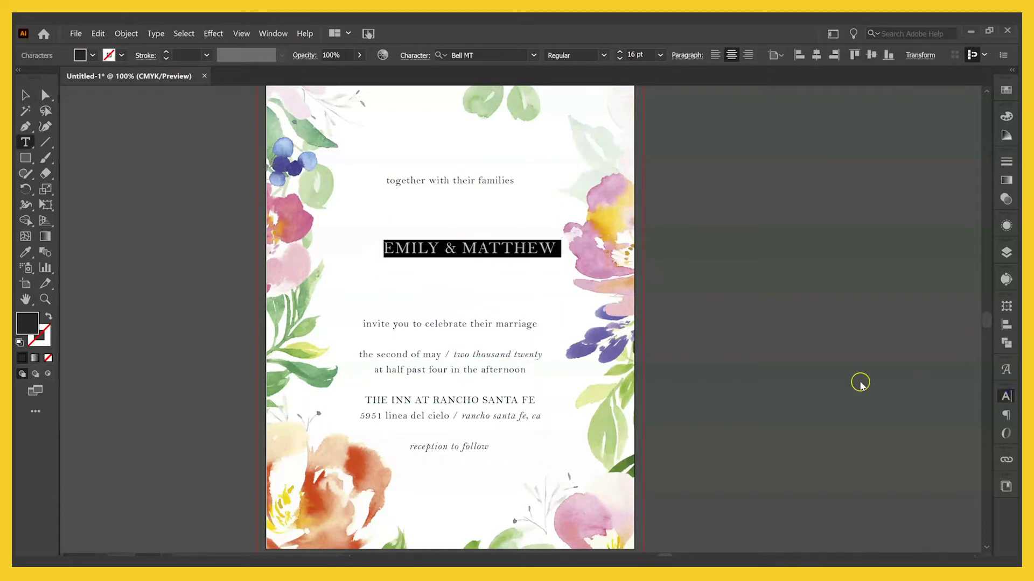
key("ctrl+t")
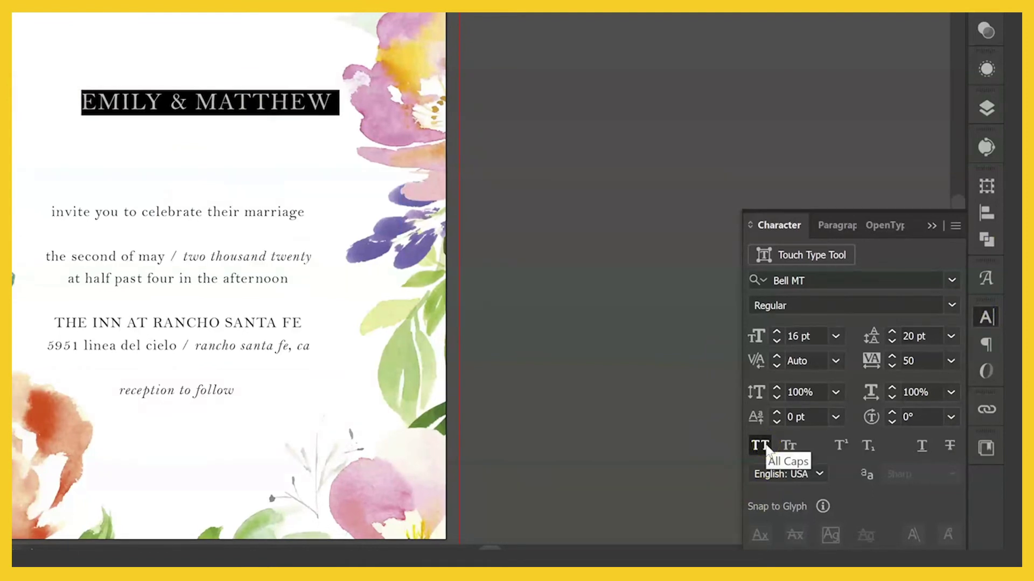
left_click(765, 446)
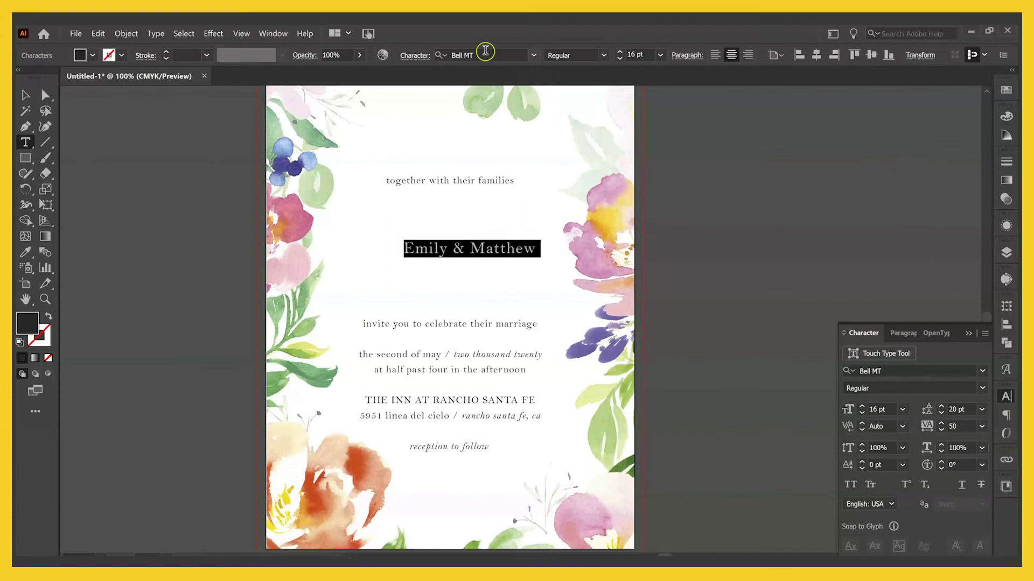
- Filter the font list to the Script classification for the selected couple's names
left_click(485, 50)
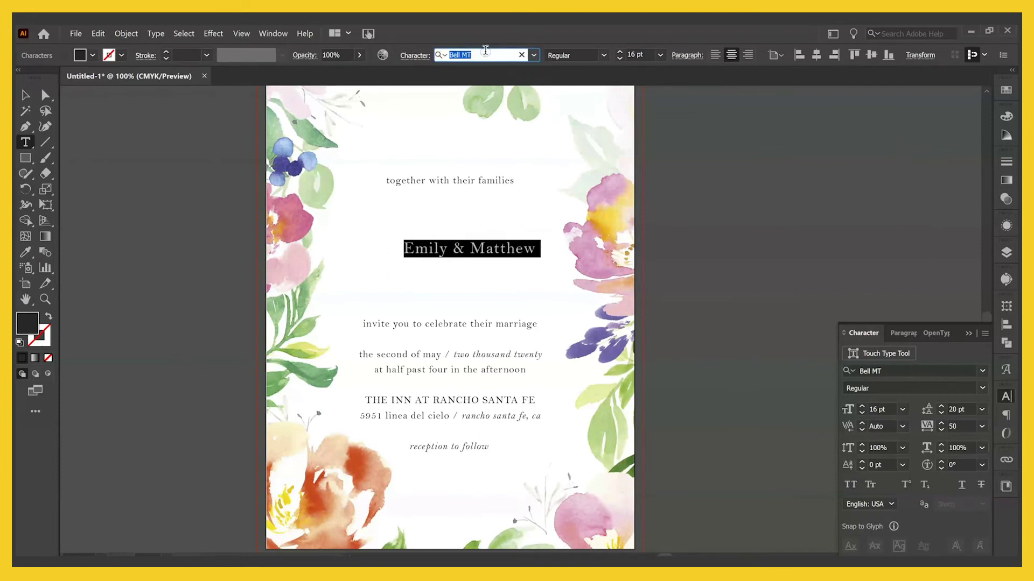
scroll(549, 173, "up", 1)
scroll(553, 168, "right", 5)
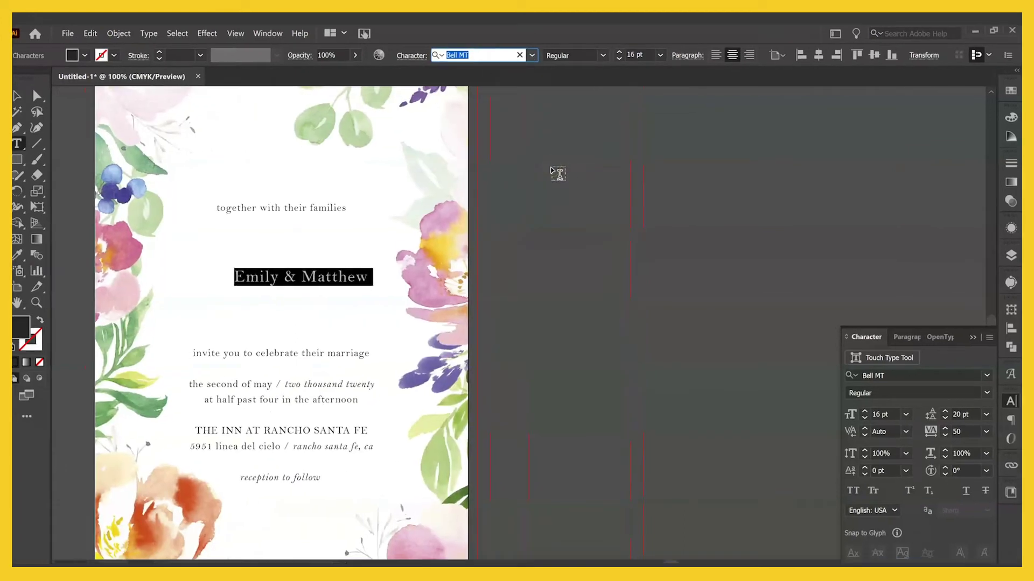
left_click(532, 55)
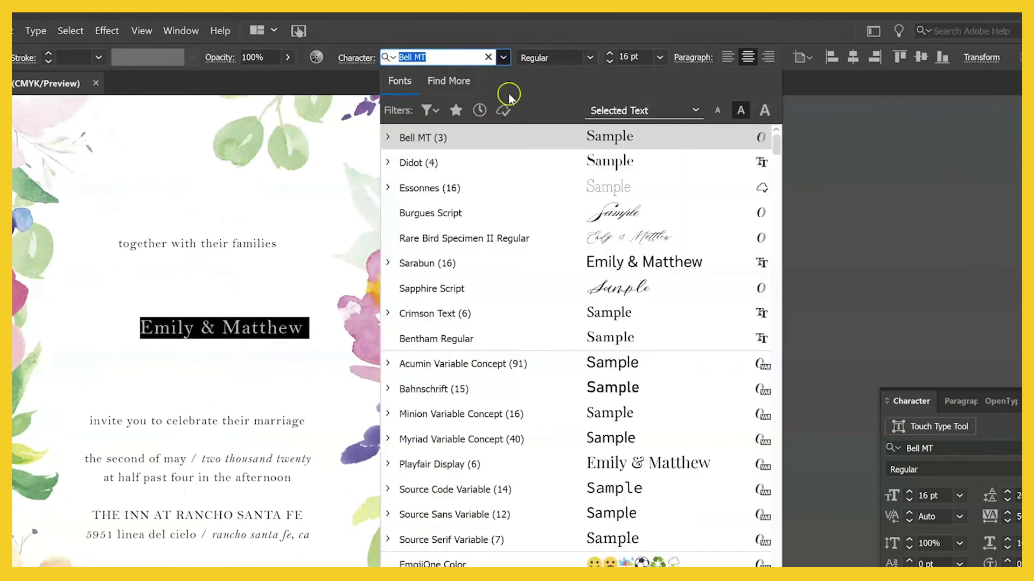
left_click(428, 110)
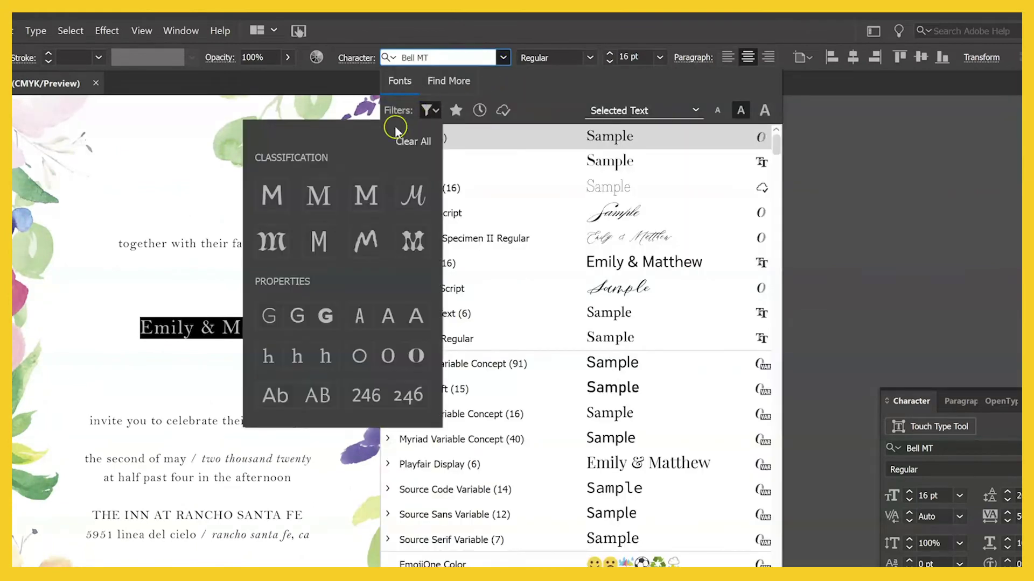
left_click(420, 202)
left_click(419, 189)
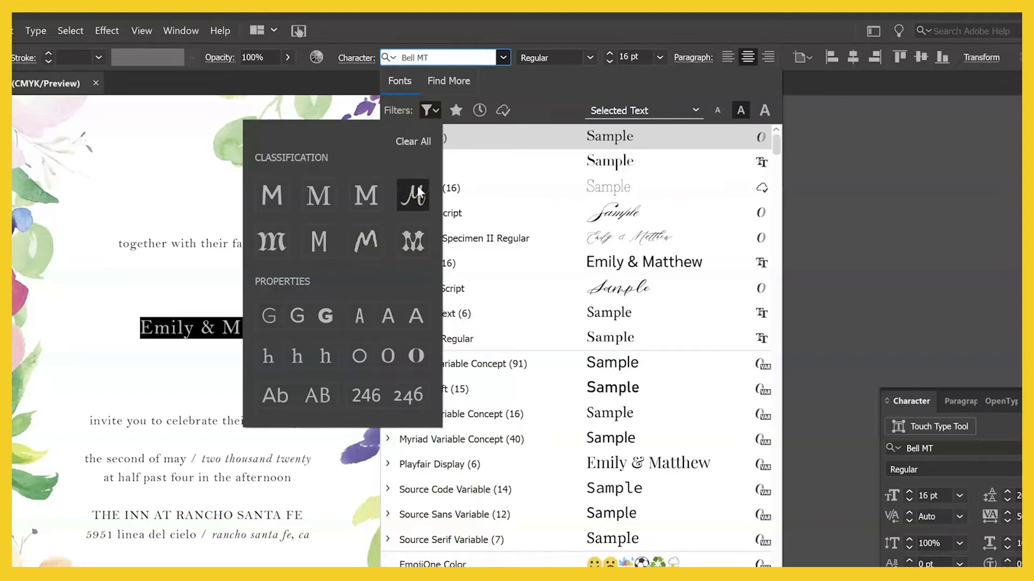
left_click(606, 213)
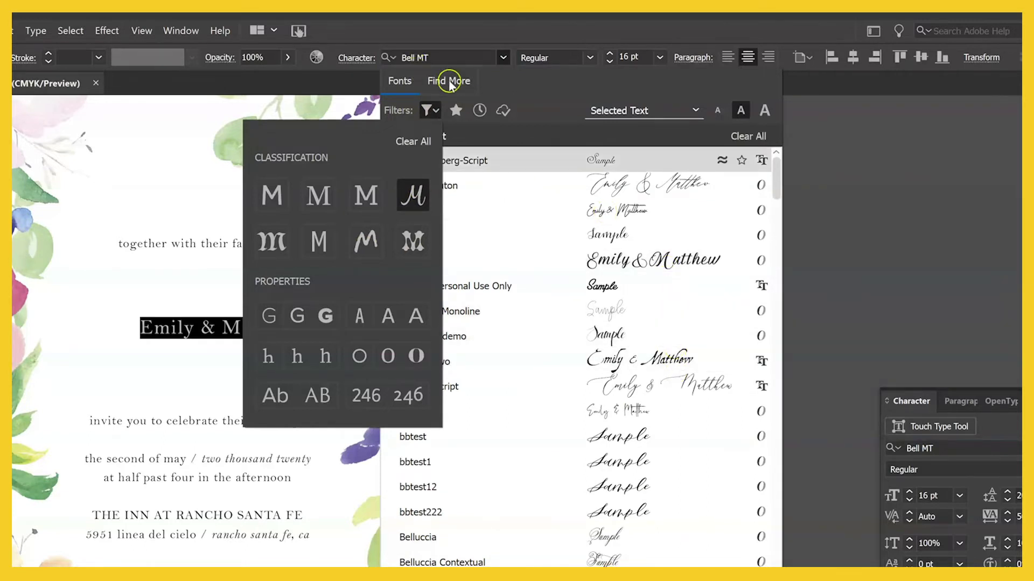
- Set the couple's names in the Melanie Script font at 36 pt
left_click(462, 52)
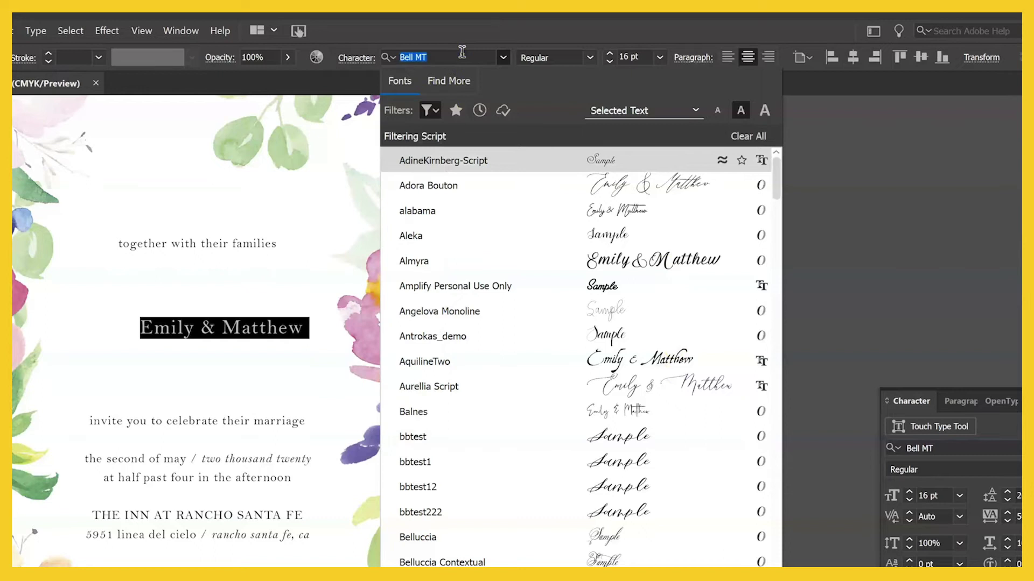
left_click(461, 52)
type("m")
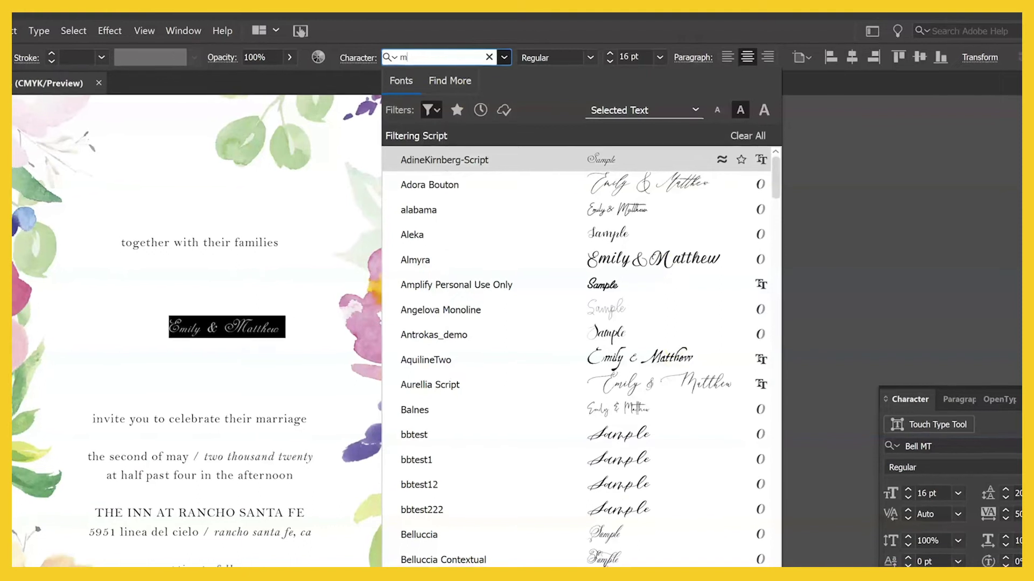
type("elanie Script")
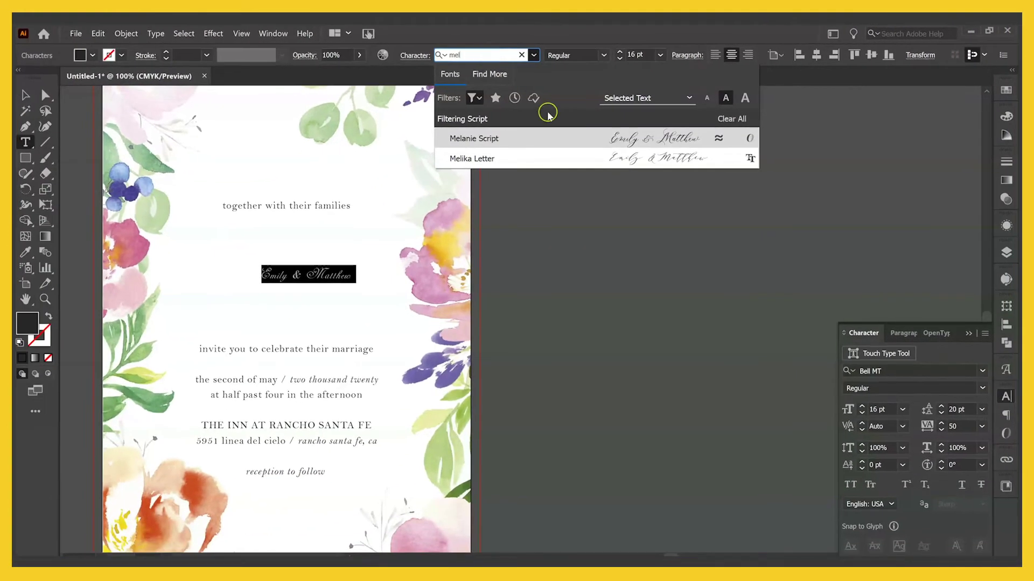
left_click(568, 144)
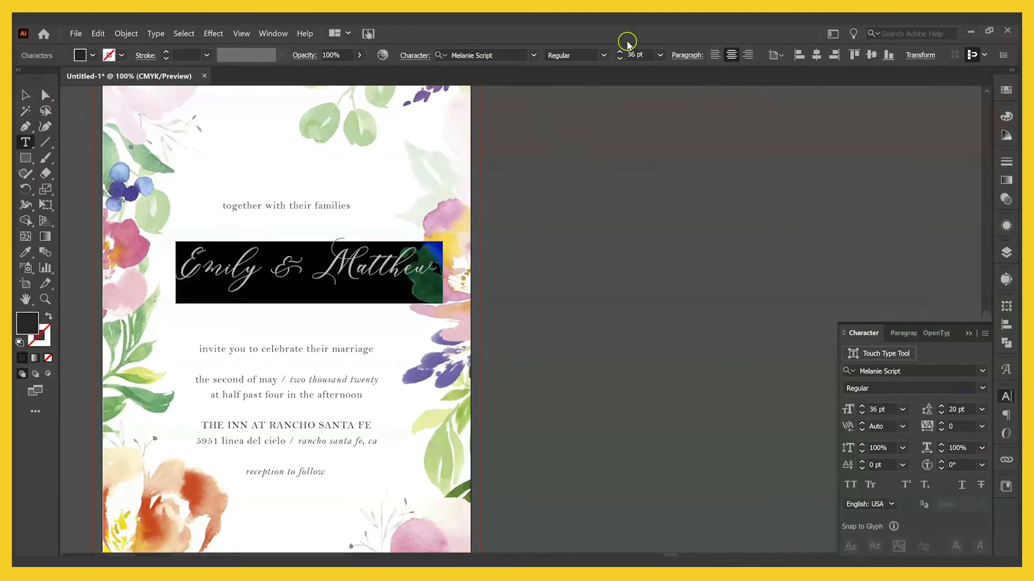
left_click(660, 55)
left_click(679, 246)
- Break the couple's names onto three lines, with the ampersand on its own line, and select them as a text object
left_click(312, 263)
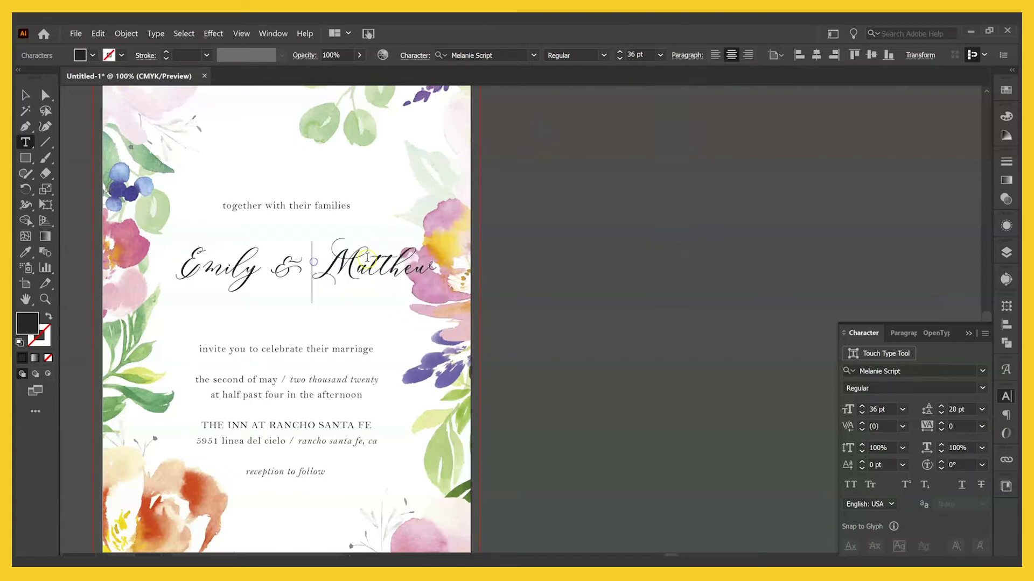
key("Return")
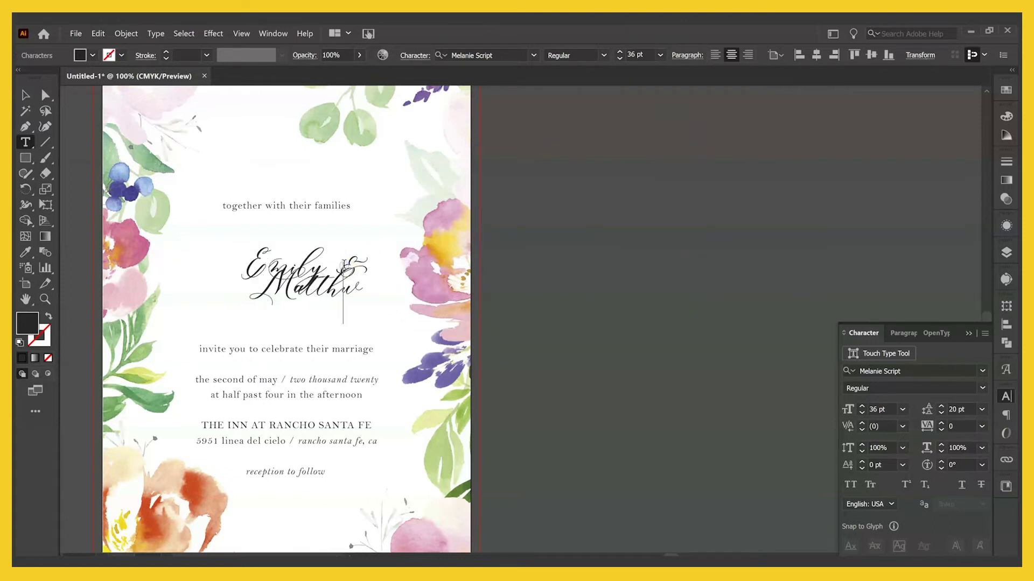
key("Return")
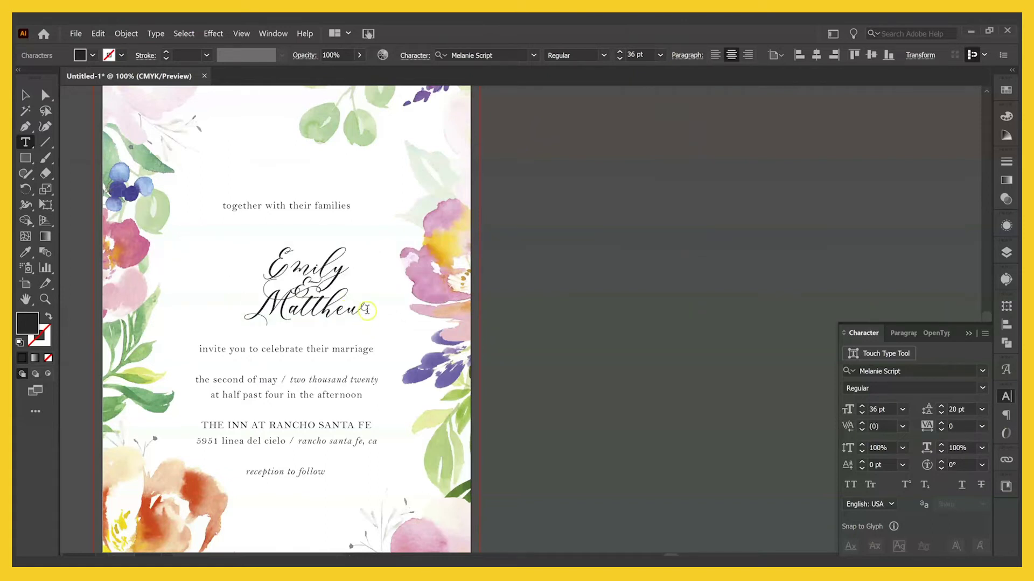
key("Escape")
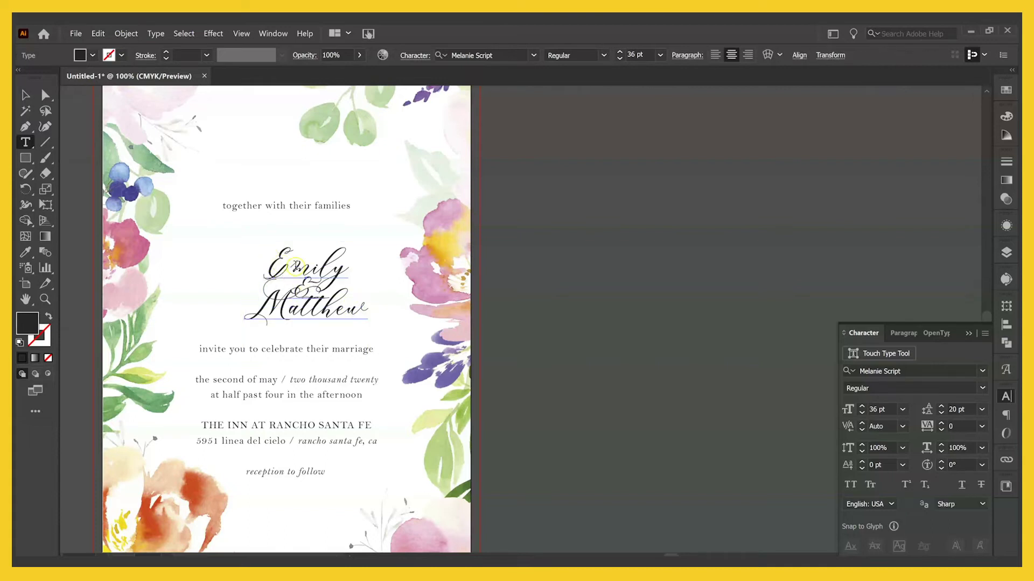
left_click(25, 94)
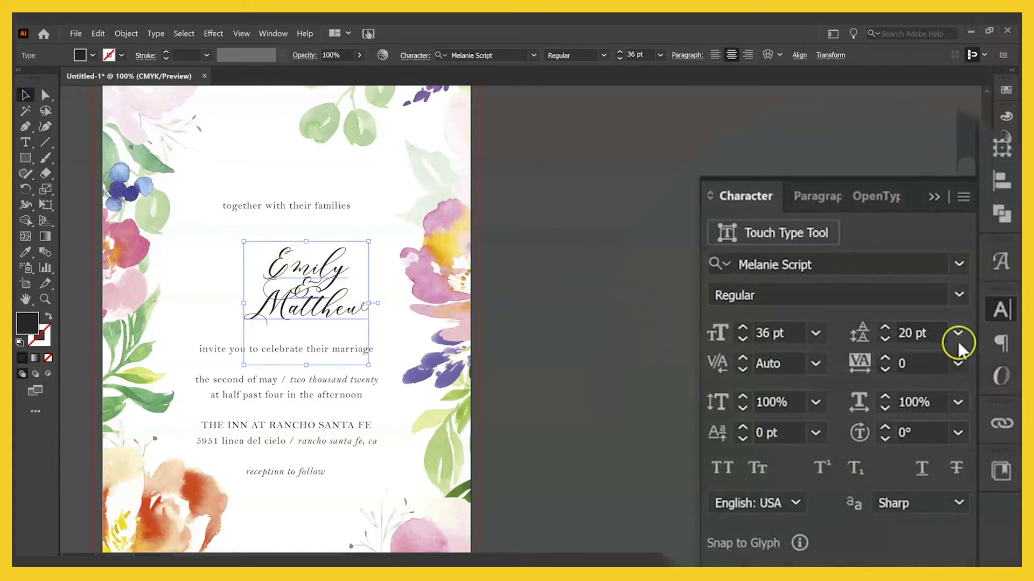
- Set the line spacing of the couple's three-line names to 37 pt
left_click(957, 339)
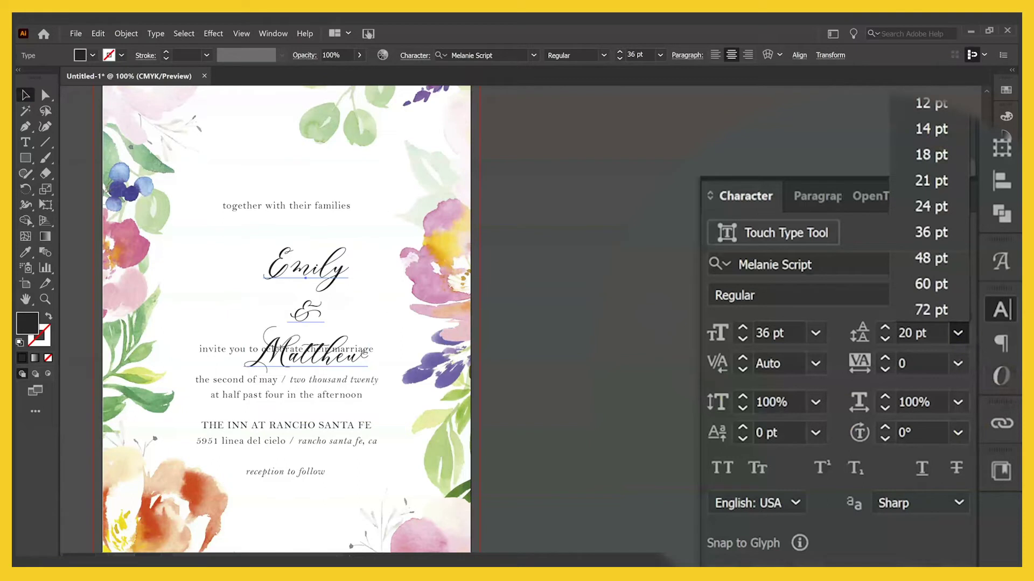
key("Escape")
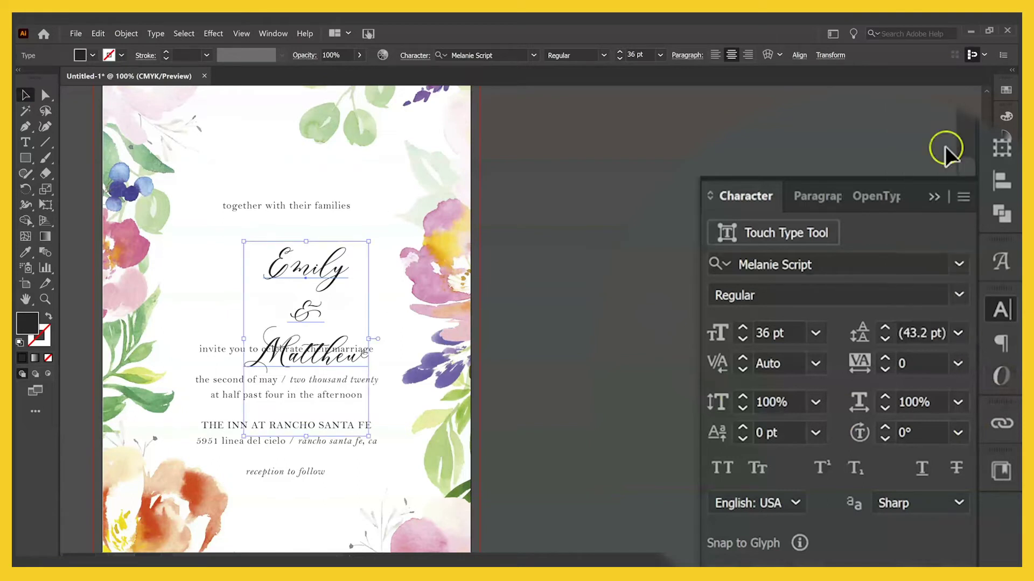
left_click(884, 338)
left_click(885, 338)
left_click(884, 328)
left_click(885, 327)
left_click(884, 327)
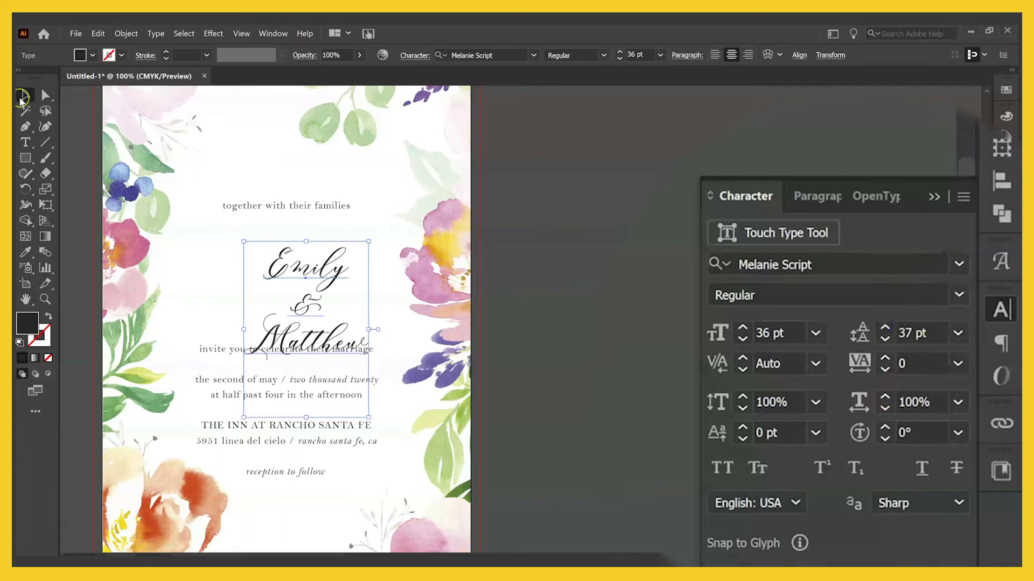
left_click(503, 290)
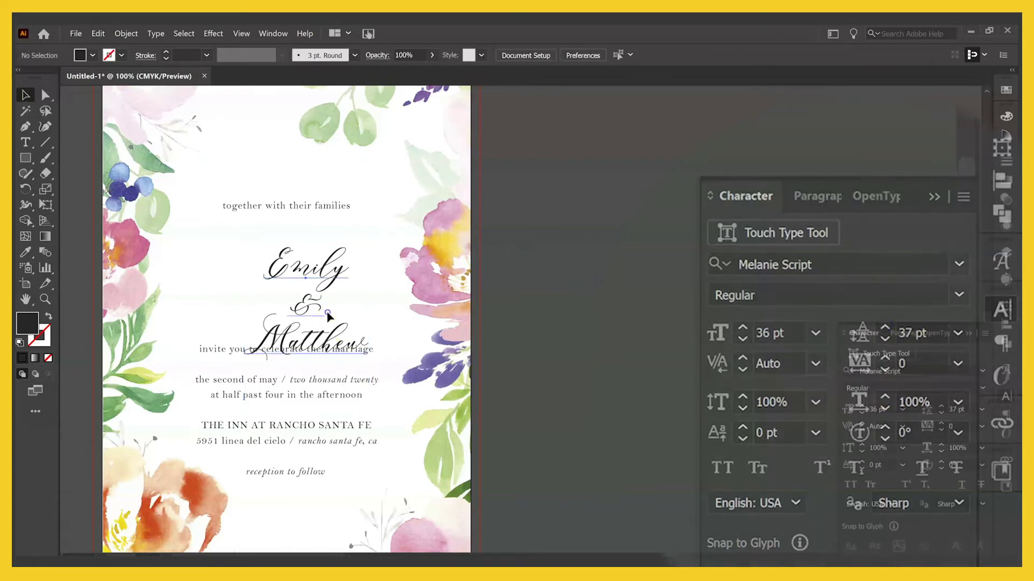
- Move the couple's names into the gap between "together with their families" and "invite you to celebrate their marriage"
left_click(309, 281)
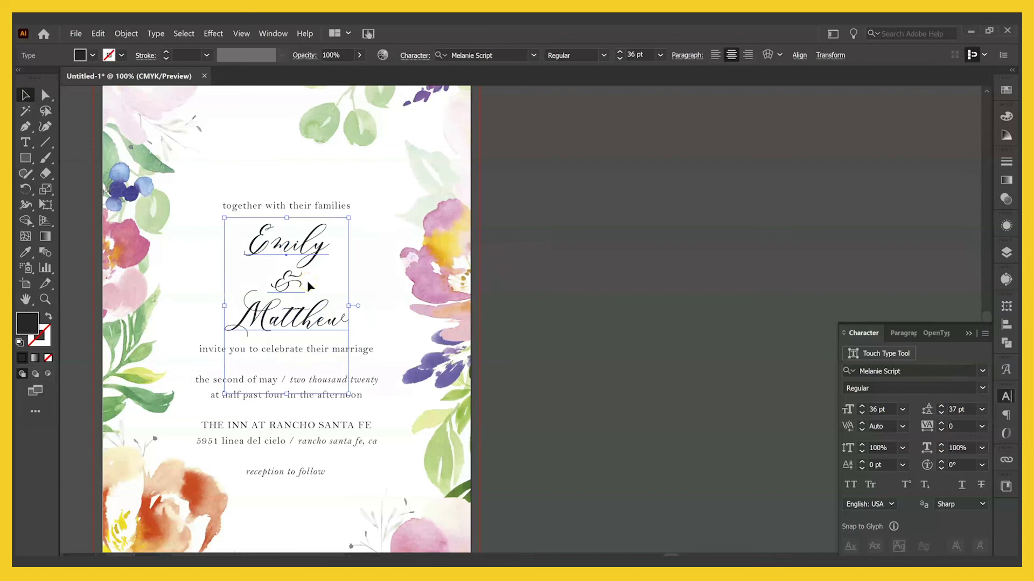
left_click(557, 259)
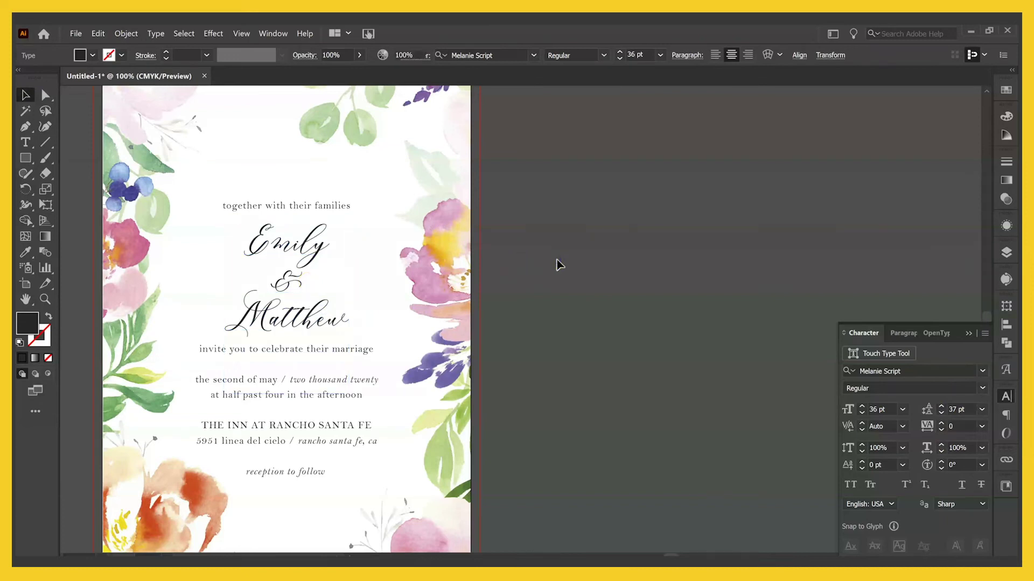
left_click(557, 262)
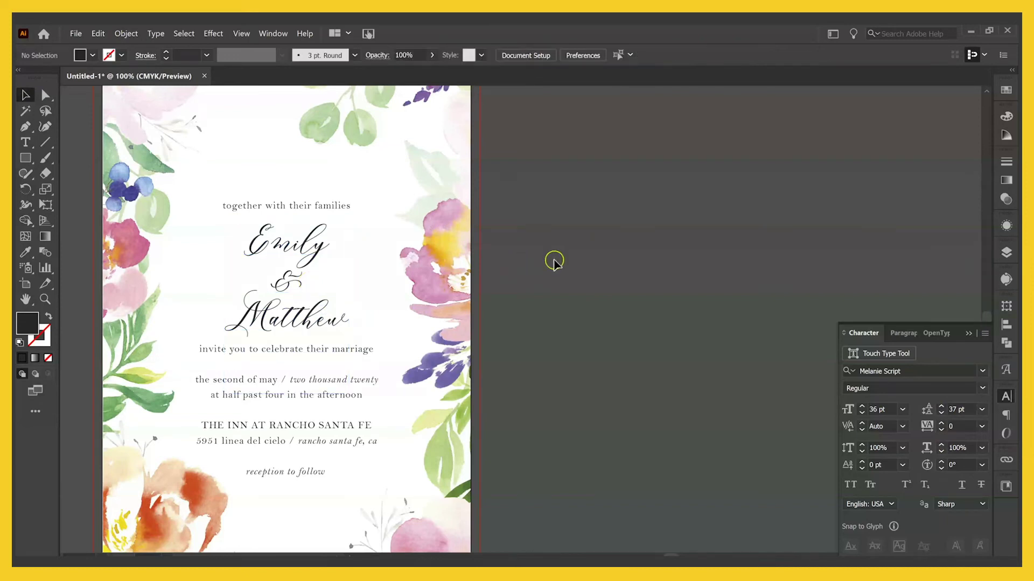
- Show the entire Melanie Script glyph set for the couple's names and browse down to its ligatures
left_click(299, 323)
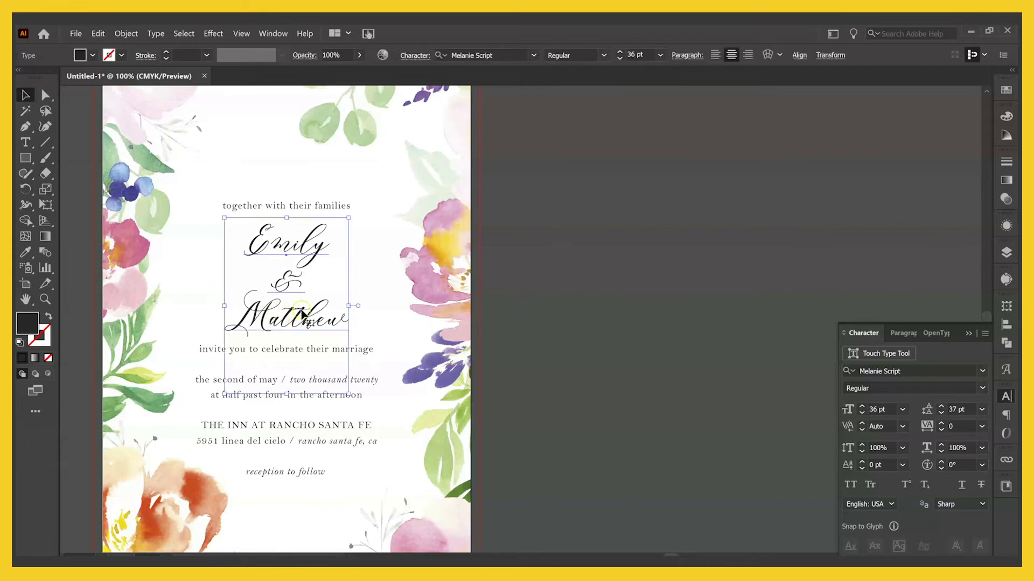
key("ctrl+equal")
key("ctrl+equal")
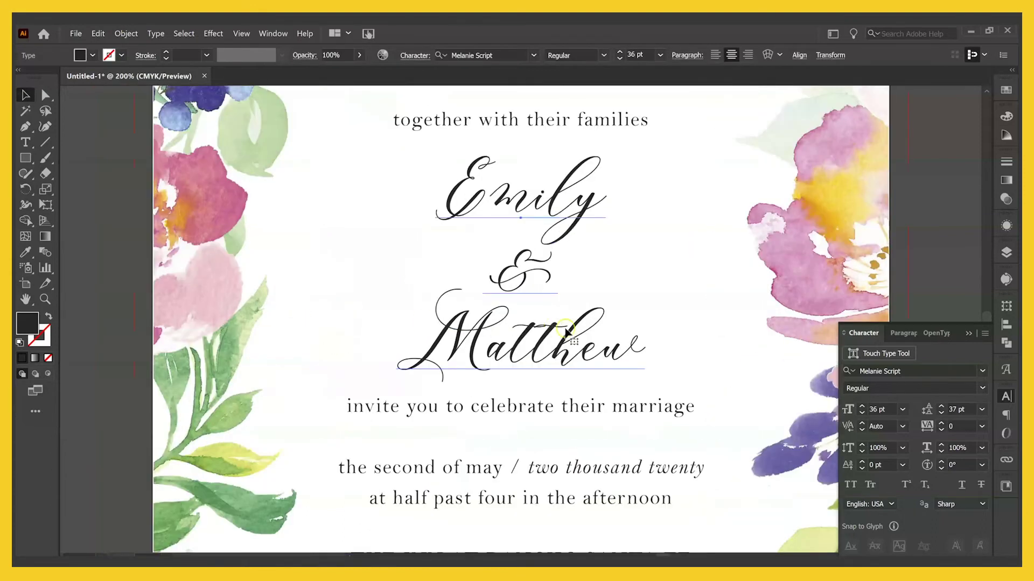
left_click(549, 345)
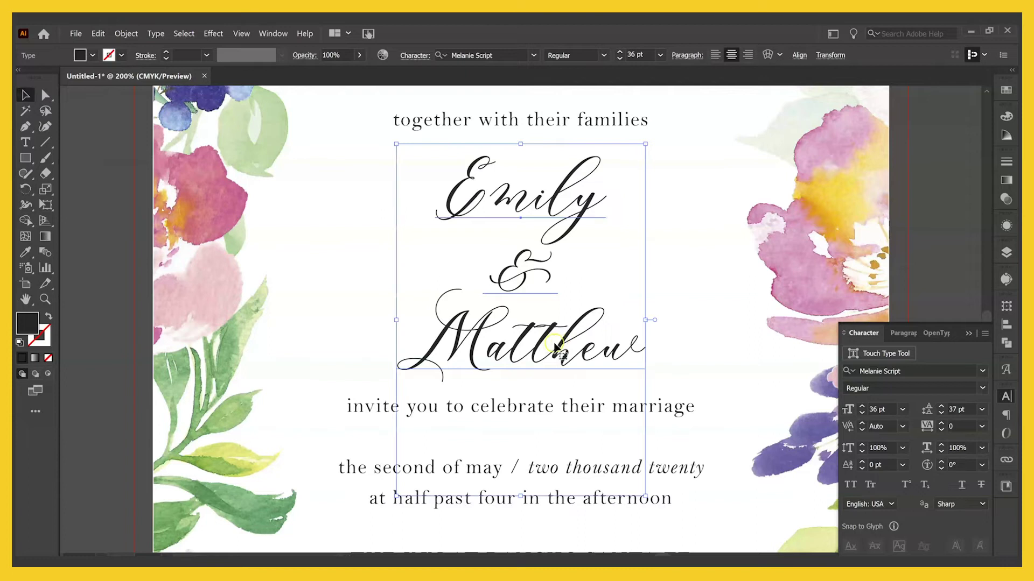
left_click(968, 333)
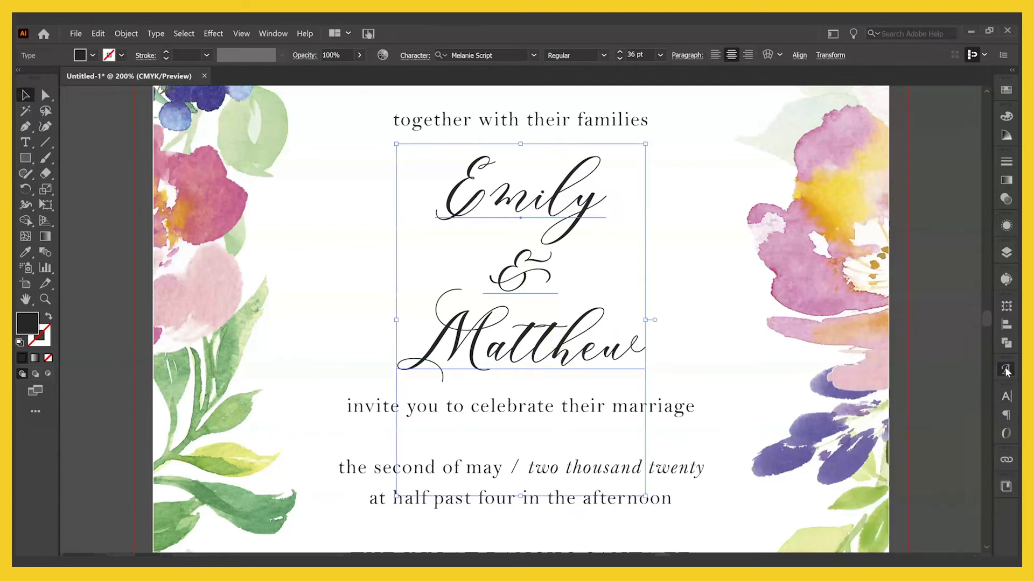
left_click(1006, 370)
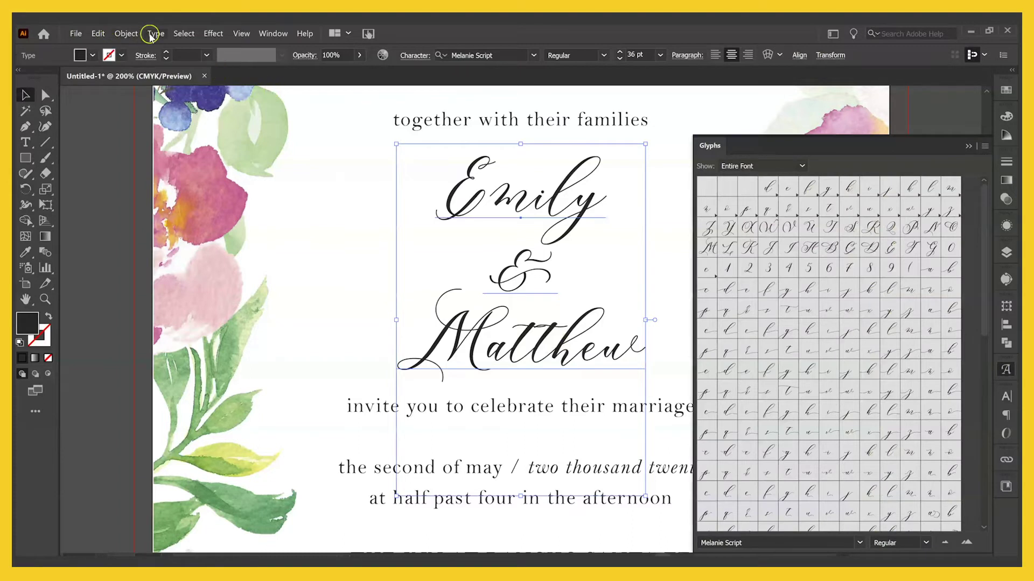
left_click(153, 33)
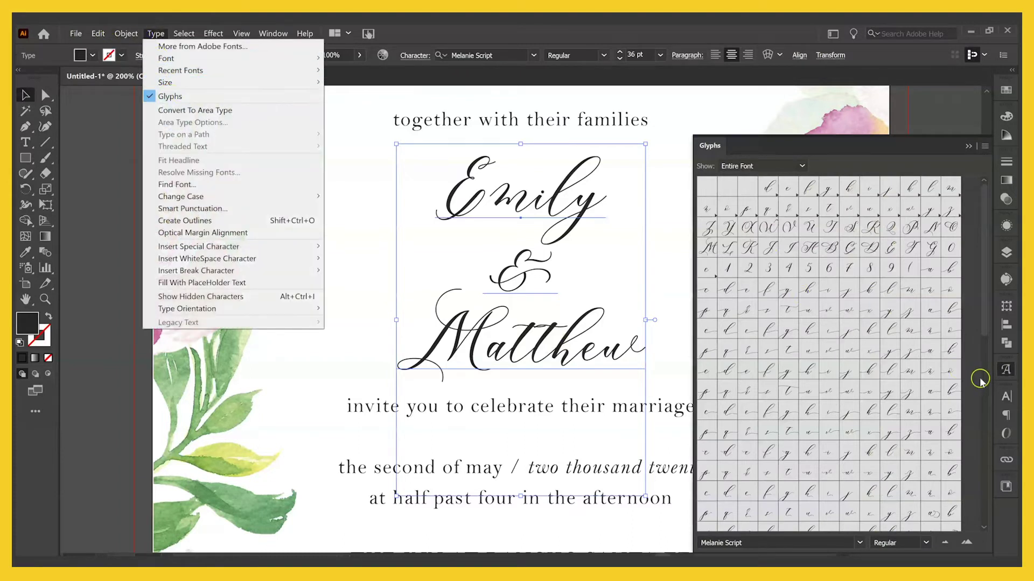
left_click(987, 276)
left_click_drag(987, 274, 988, 494)
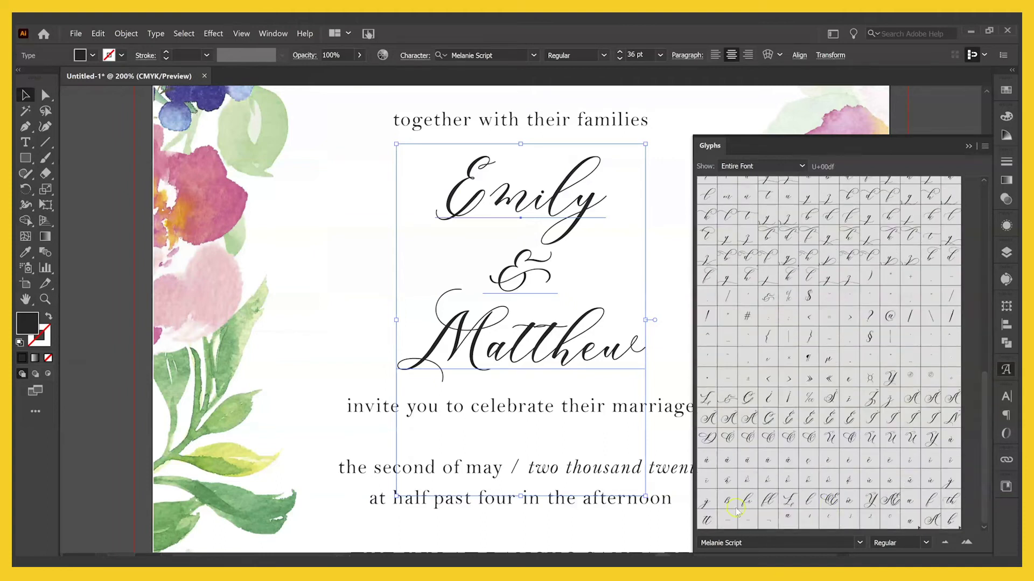
- Insert the tt ligature glyph within the second name and delete the surplus characters
double_click(553, 344)
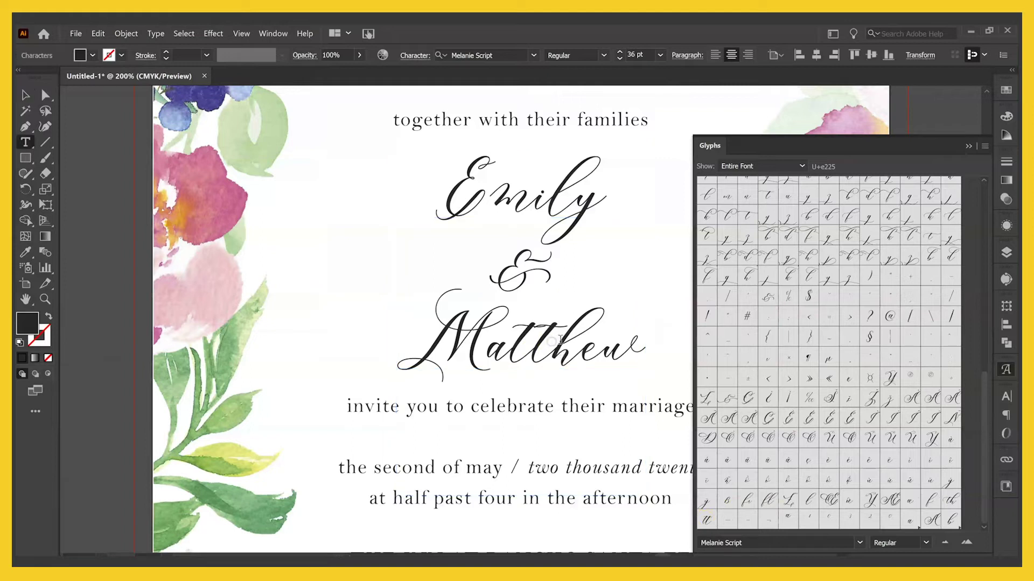
double_click(706, 519)
key("BackSpace")
key("BackSpace")
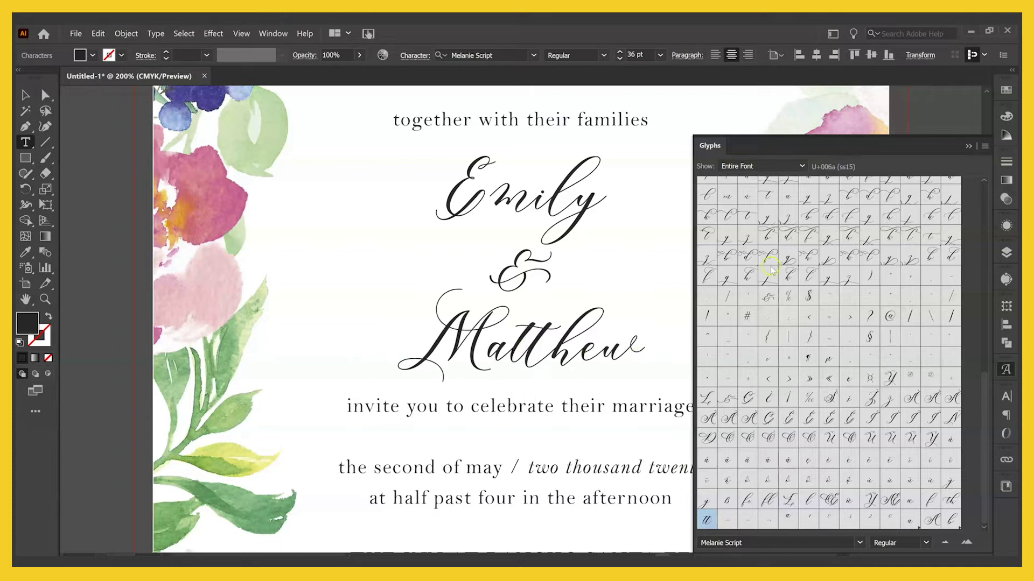
- List only the alternates for the current selection and give the second name's final w a tailed swash alternate
left_click(797, 165)
left_click(793, 181)
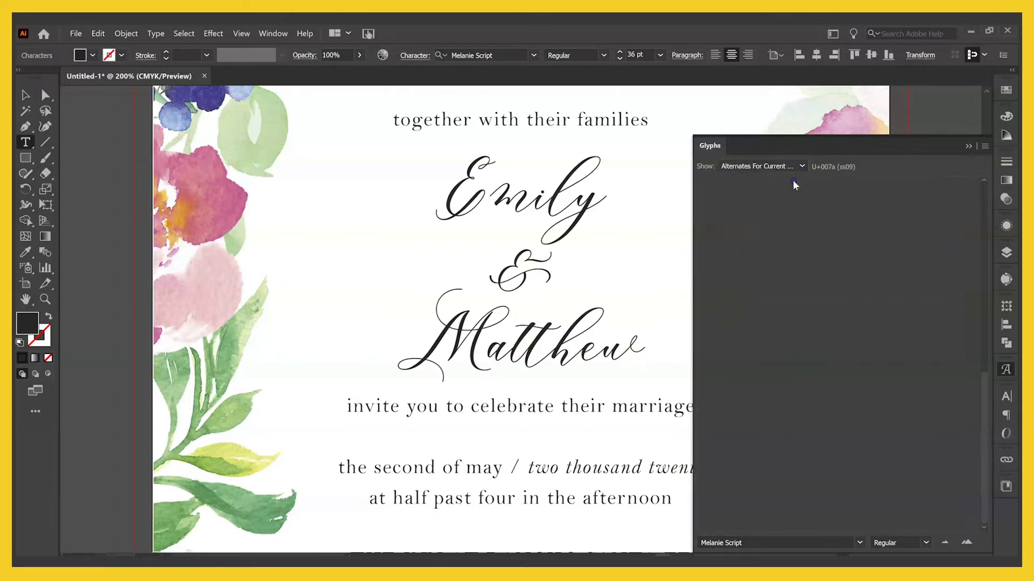
left_click_drag(604, 351, 642, 353)
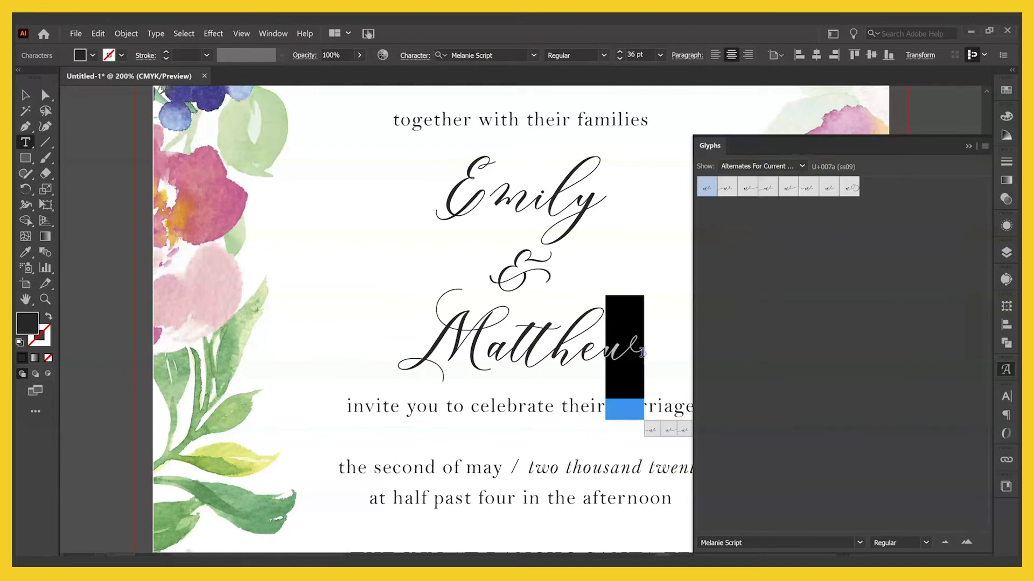
double_click(831, 188)
- Try several alternates for the first name's final y, keep the looped-tail ss10 version and close the glyph list
left_click_drag(581, 193, 597, 194)
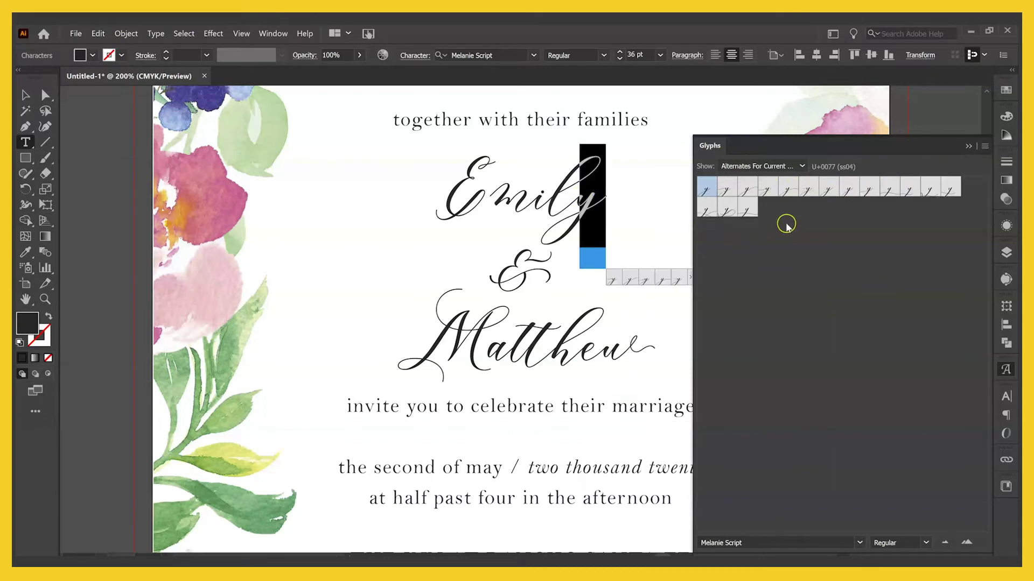
double_click(750, 208)
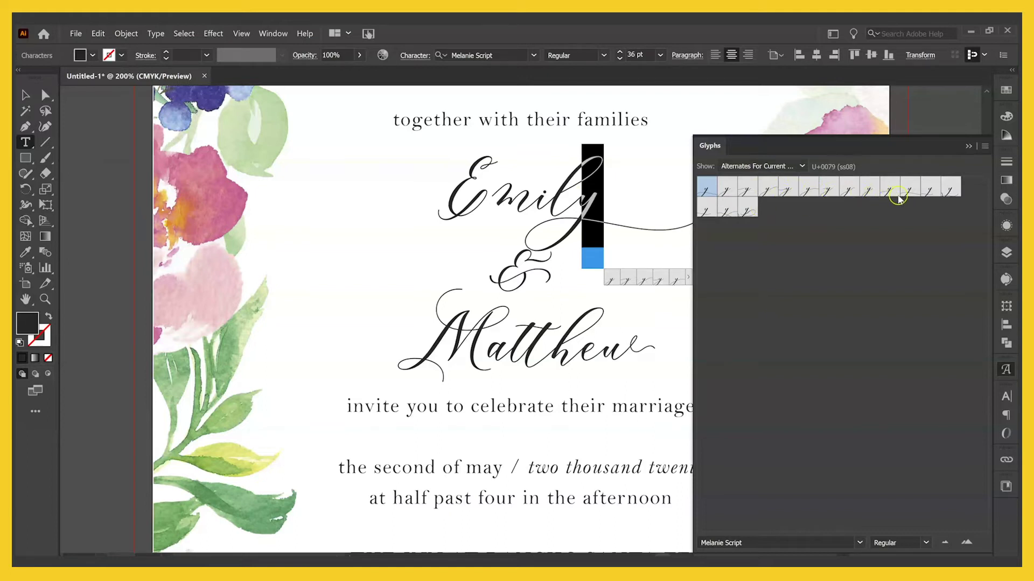
double_click(930, 192)
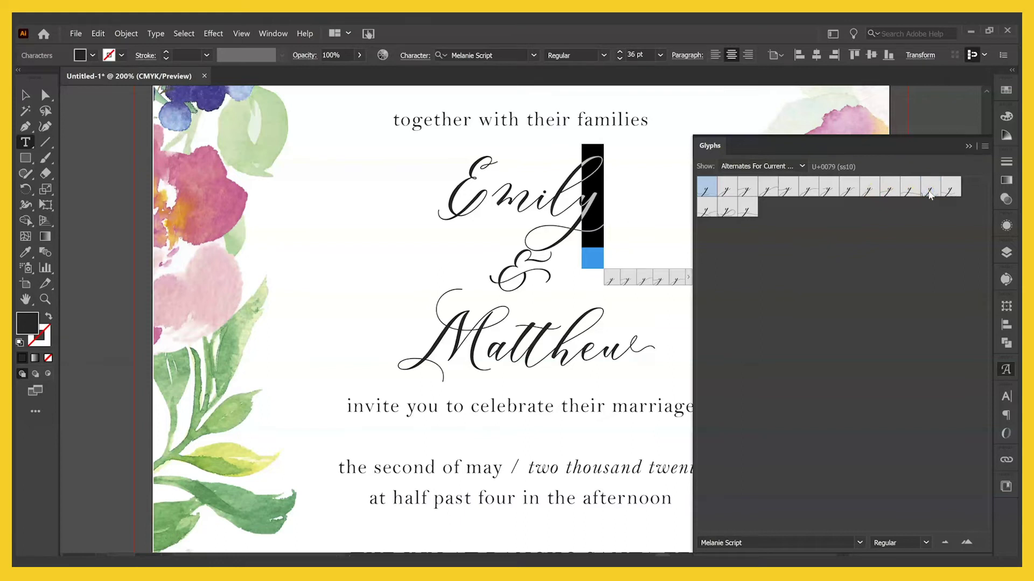
double_click(950, 192)
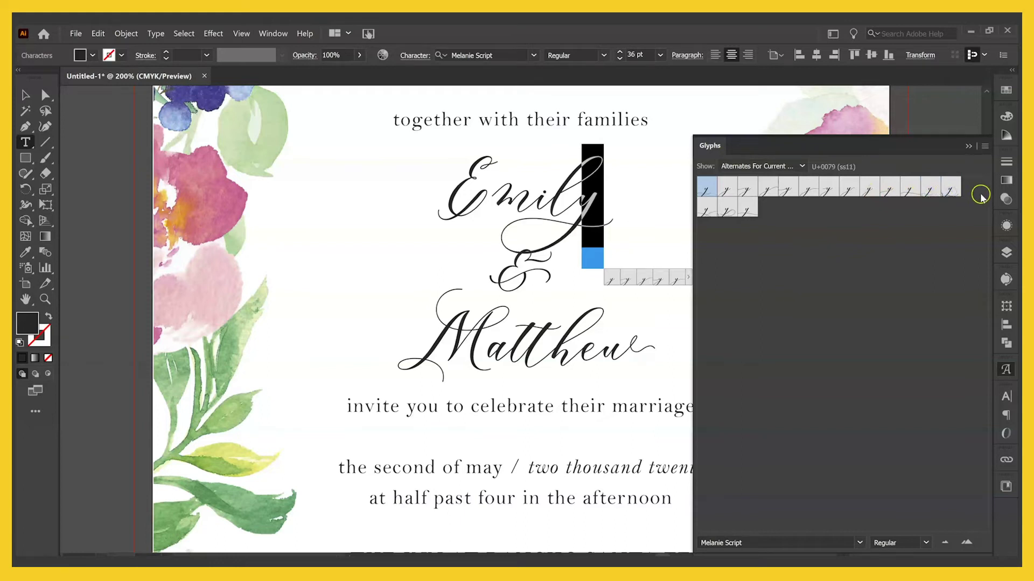
double_click(930, 191)
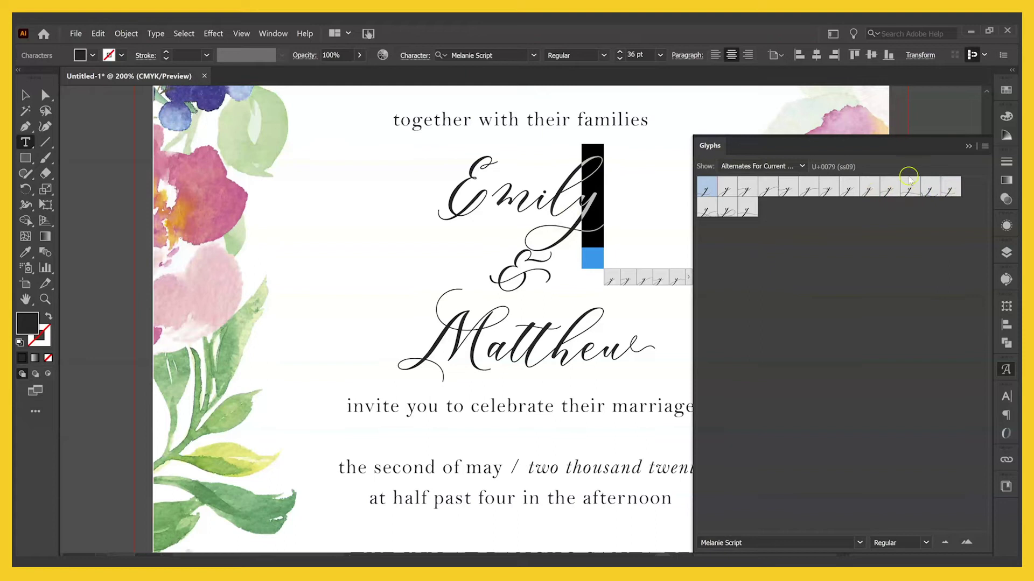
left_click(971, 147)
- Compare swash alternates for the l in the first name, apply the ss10 version and close the glyph list
left_click_drag(584, 183, 574, 183)
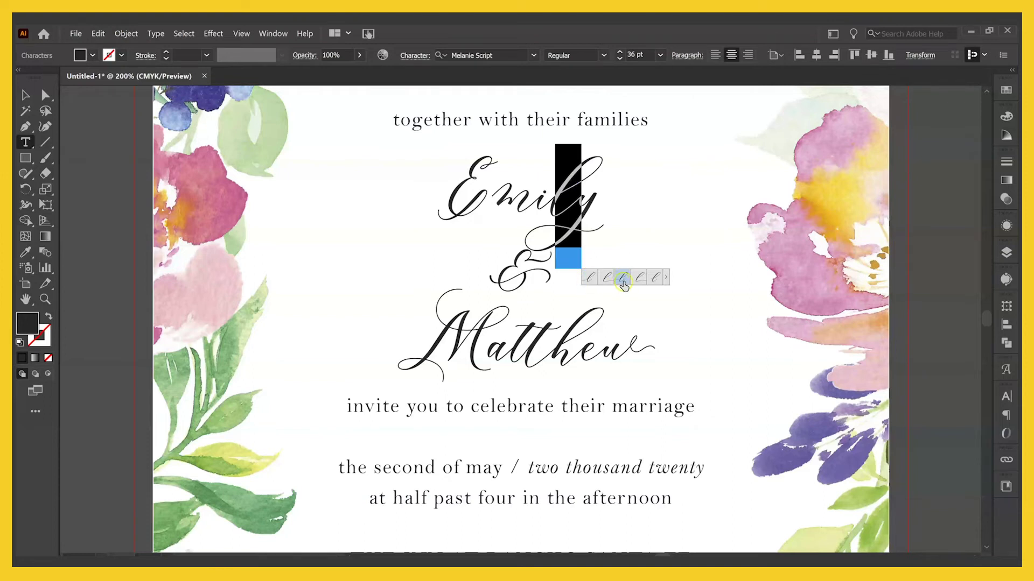
left_click(662, 283)
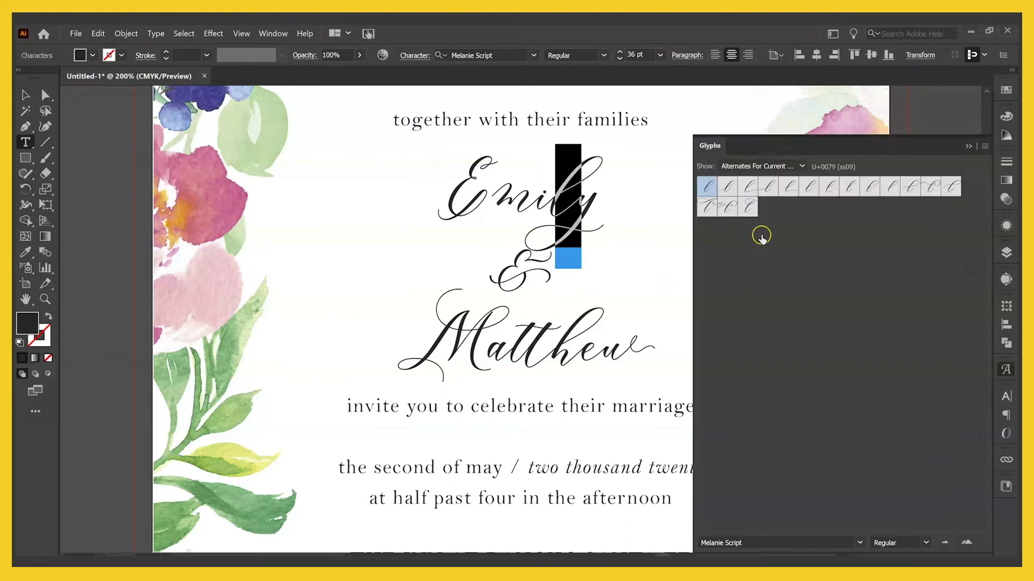
double_click(732, 215)
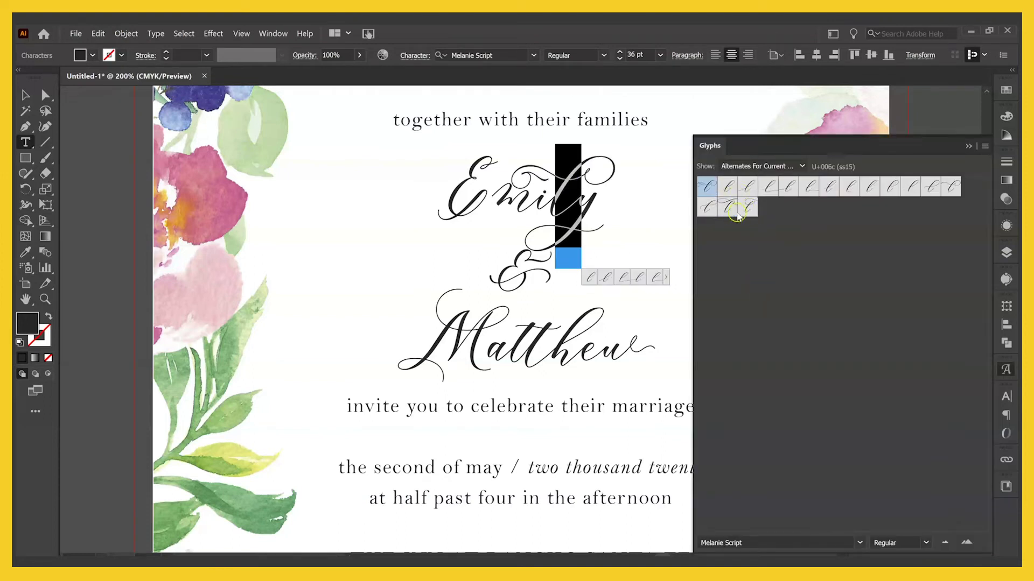
double_click(940, 188)
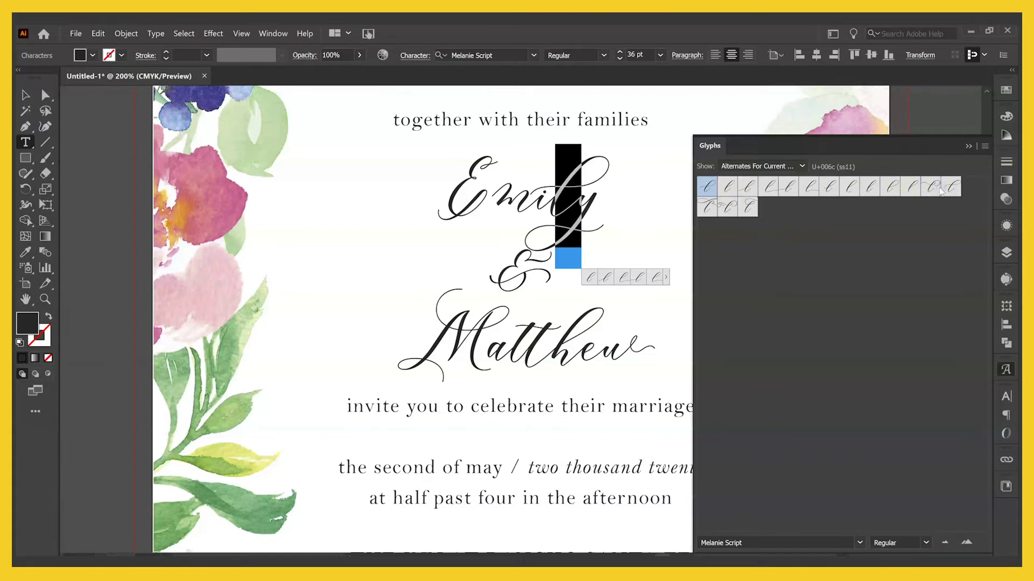
double_click(956, 187)
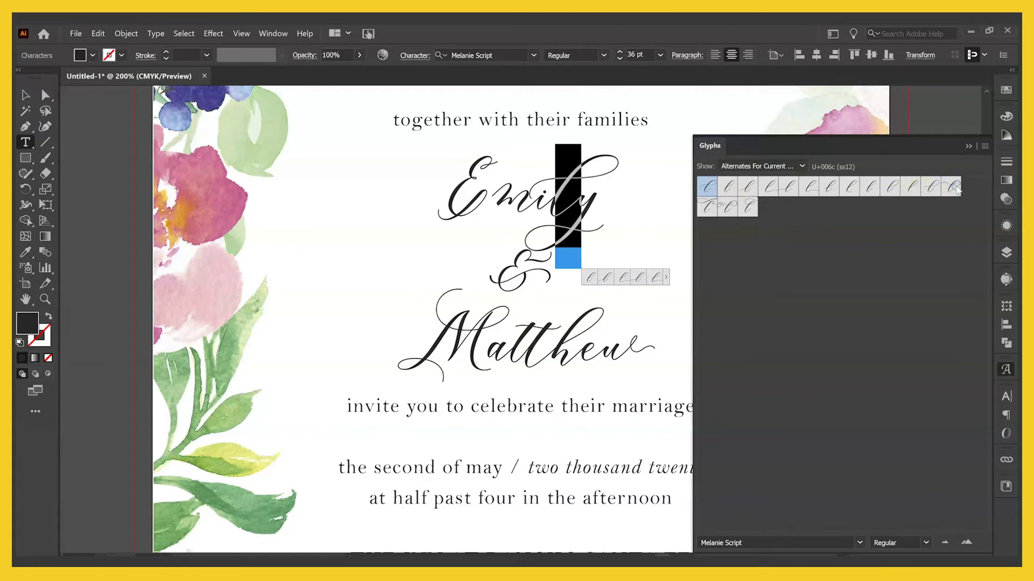
double_click(931, 186)
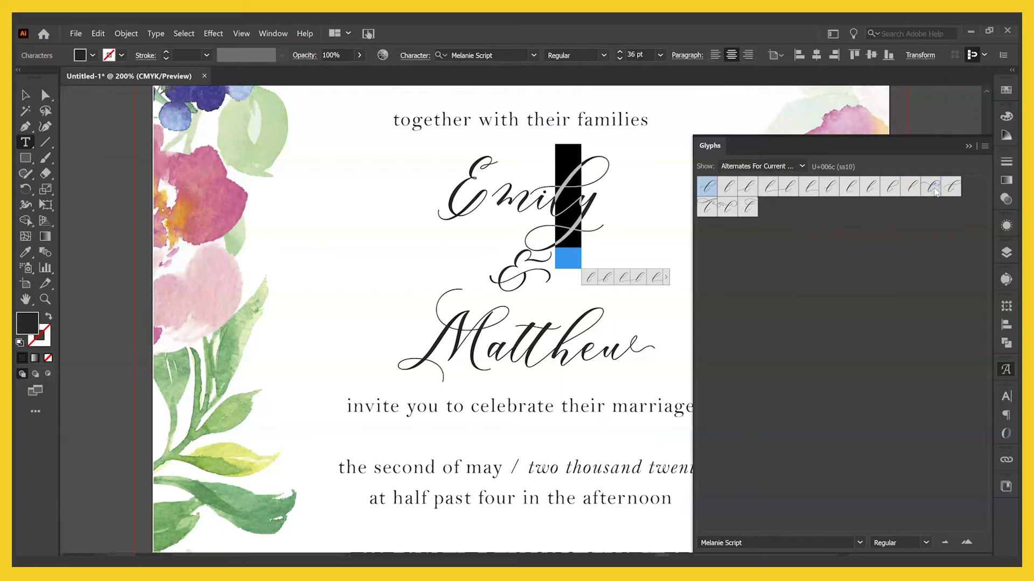
left_click(968, 146)
key("Escape")
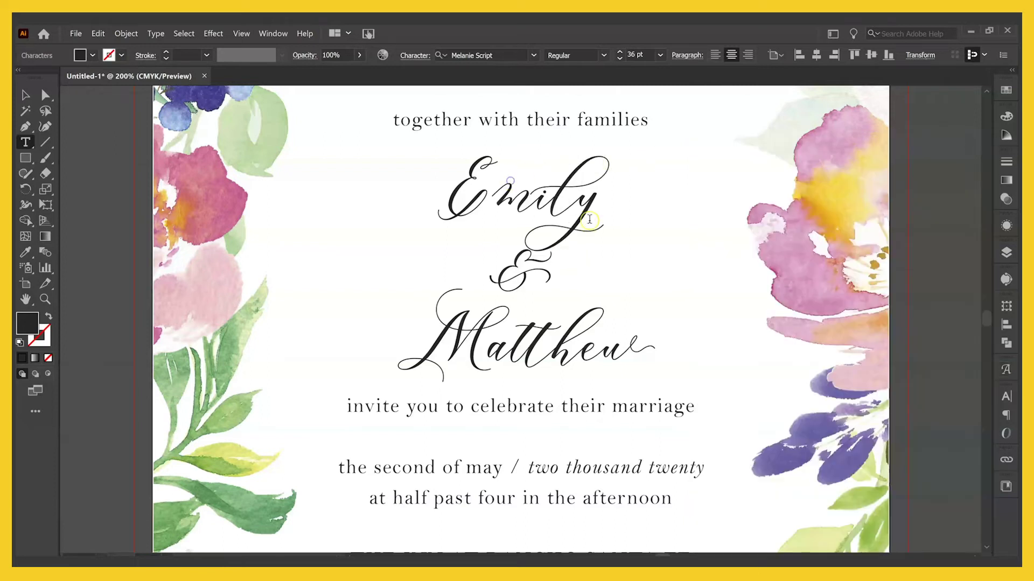
- Unlock all locked objects on the invitation card
left_click(935, 284)
scroll(733, 307, "up", 3)
scroll(772, 307, "down", 3)
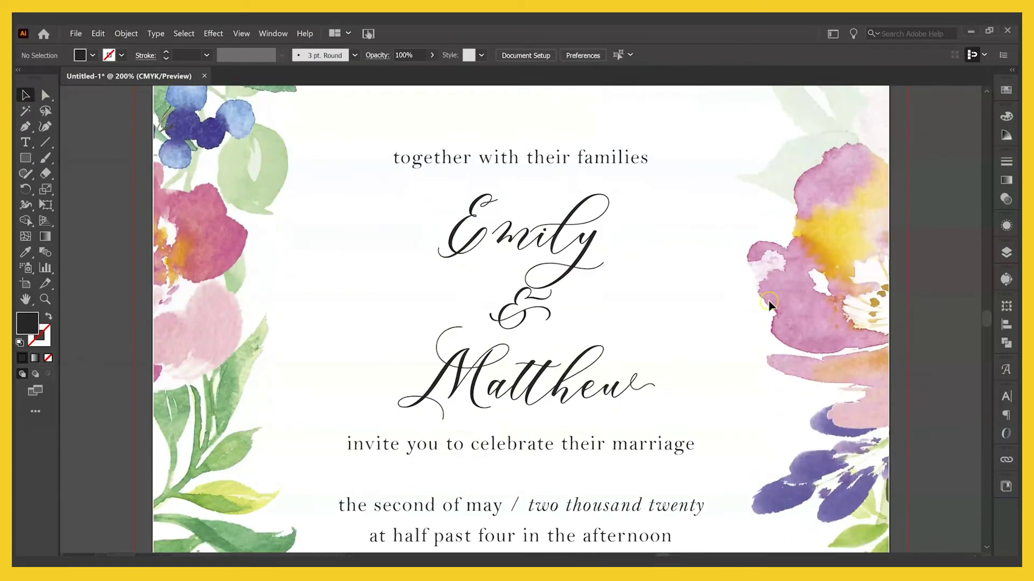
key("ctrl+minus")
key("ctrl+minus")
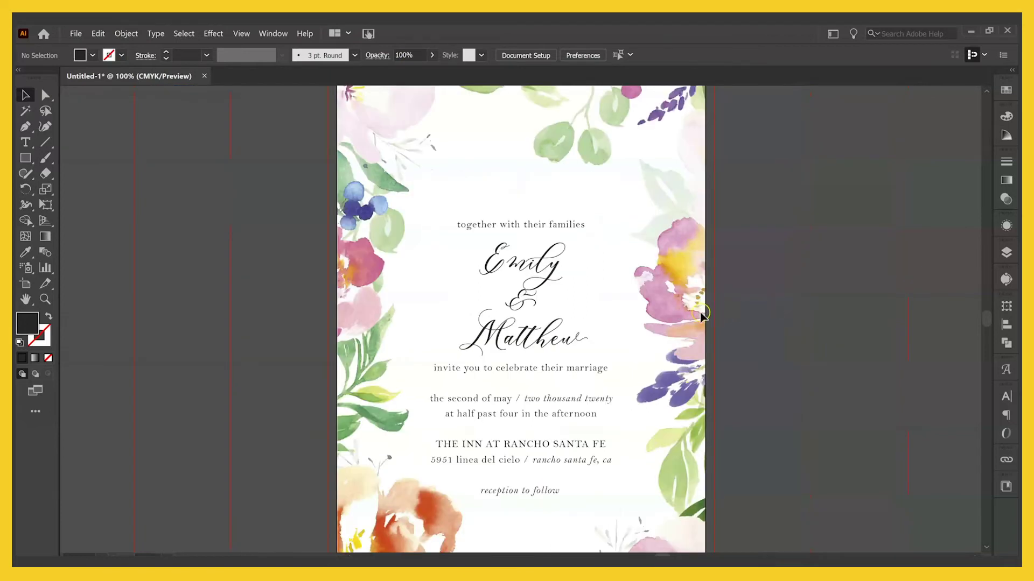
left_click(142, 39)
left_click(187, 120)
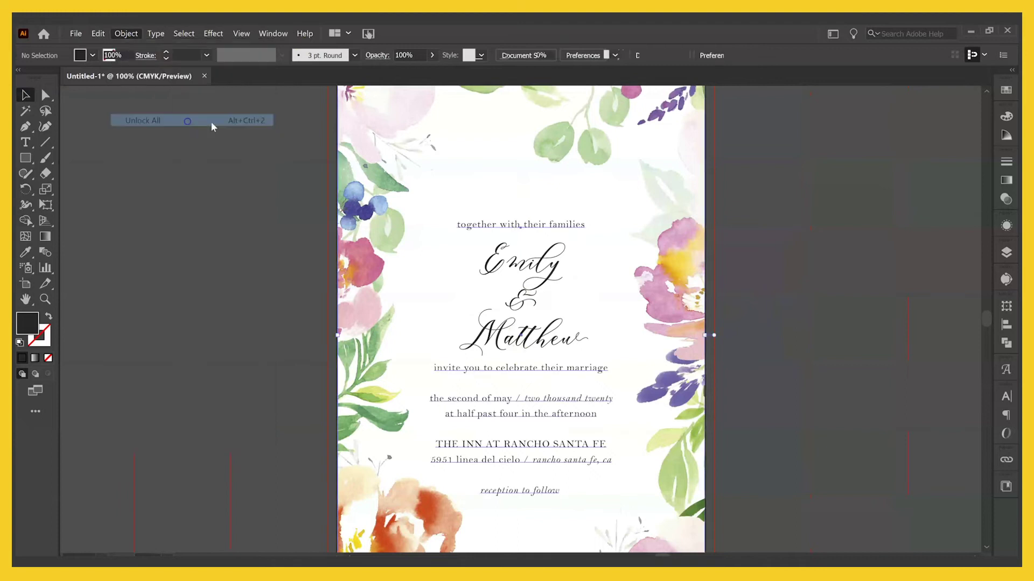
- Move the main invitation text block slightly higher on the card, leaving the couple's names in place
left_click(805, 247)
left_click(550, 226)
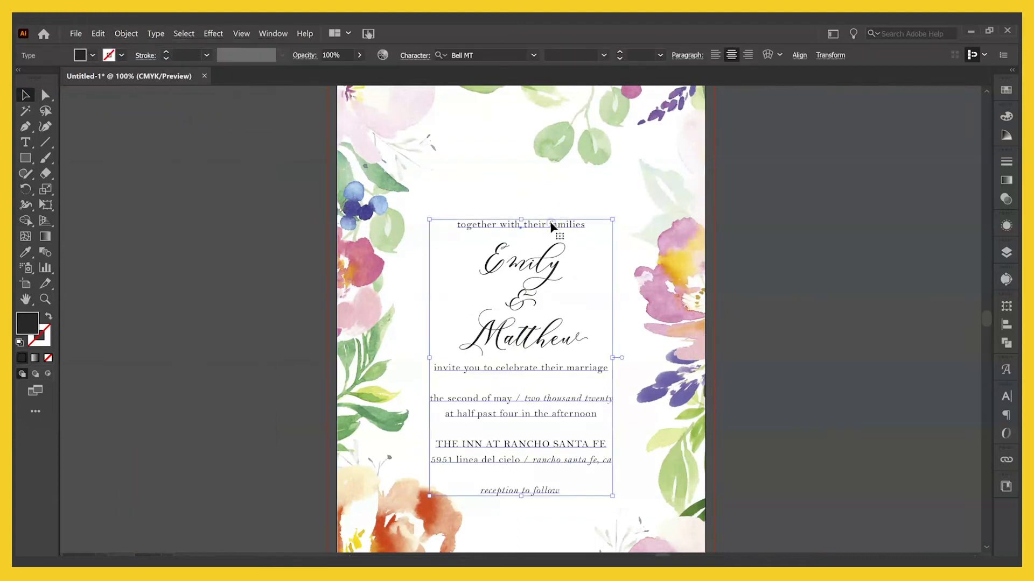
left_click_drag(550, 226, 550, 207)
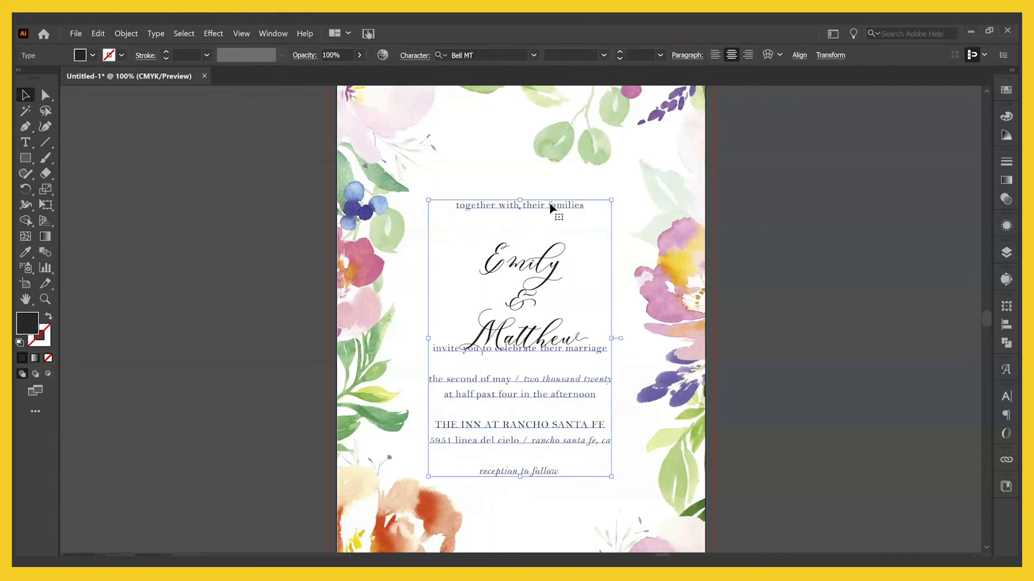
- Recase the opening and venue lines as "Together with their families" and "The Inn at Rancho Santa Fe", adding blank lines for the names
double_click(497, 215)
key("ctrl+a")
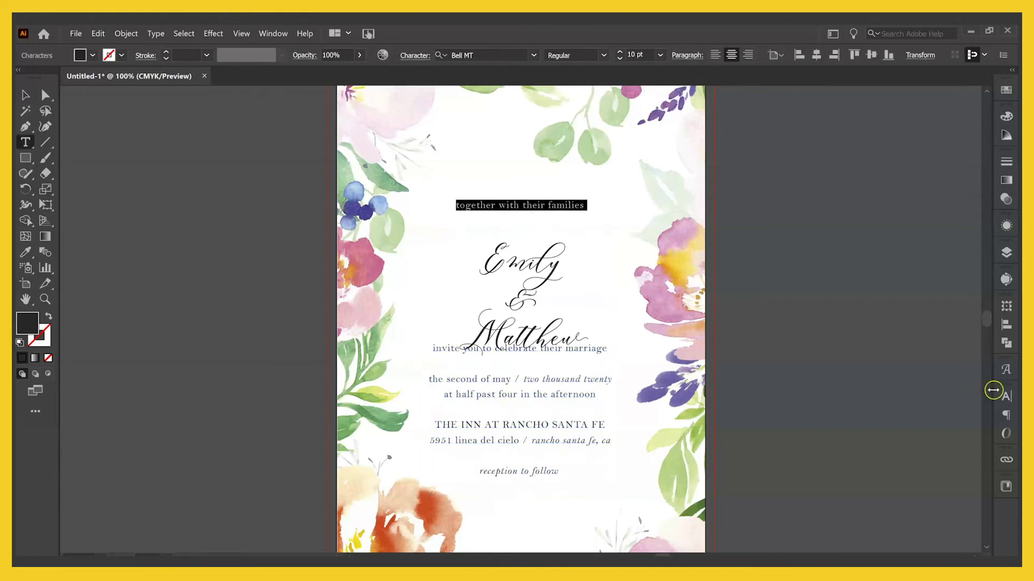
left_click(1005, 397)
key("ctrl+shift+a")
key("ctrl+z")
key("ctrl+z")
key("ctrl+z")
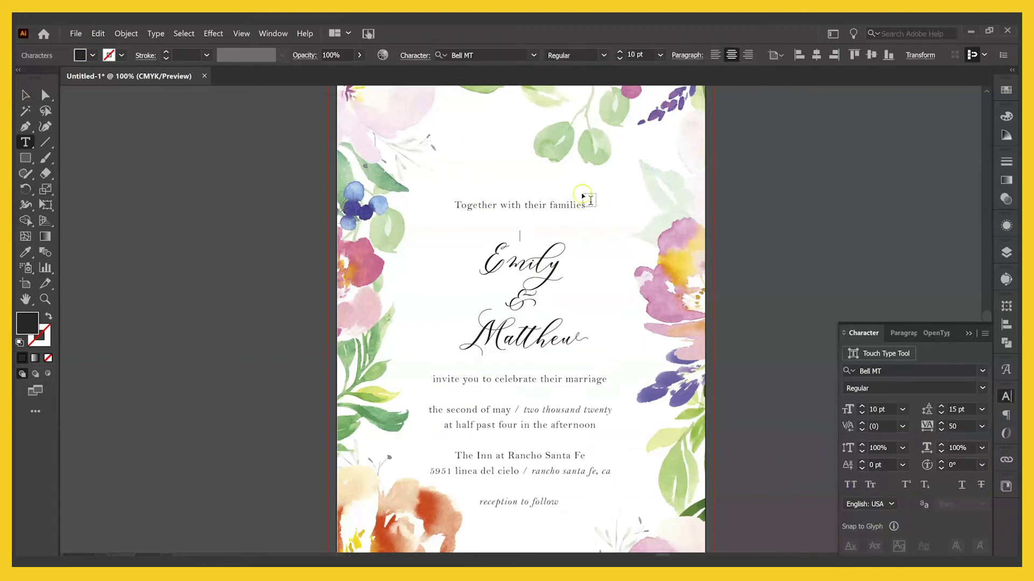
- Replace the date line with "Saturday, the second of May" and "two thousand twenty-one" on two separate lines
key("ctrl+z")
key("ctrl+z")
key("ctrl+z")
key("ctrl+z")
key("ctrl+z")
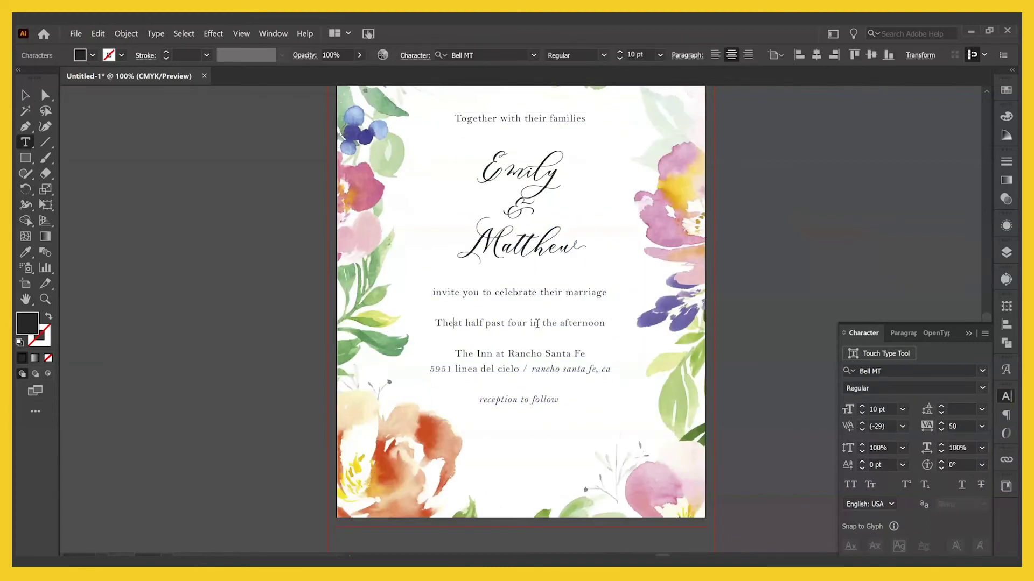
key("ctrl+z")
key("ctrl+z")
key("ctrl+z")
key("ctrl+z")
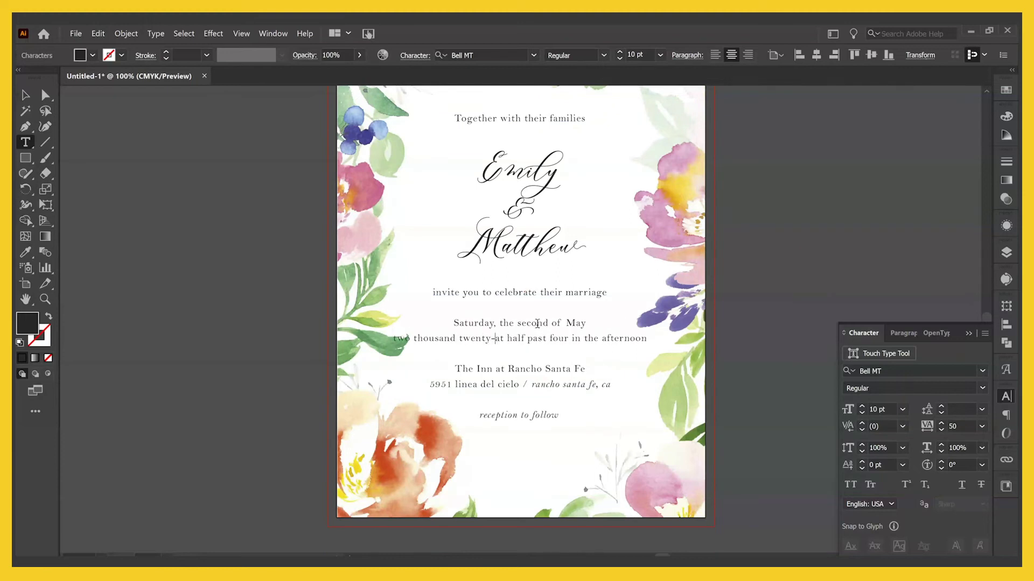
key("ctrl+z")
key("ctrl+z")
- Retype the venue's address as two lines, street above city and state, with a blank line before "reception to follow"
key("ctrl+z")
key("ctrl+z")
key("ctrl+z")
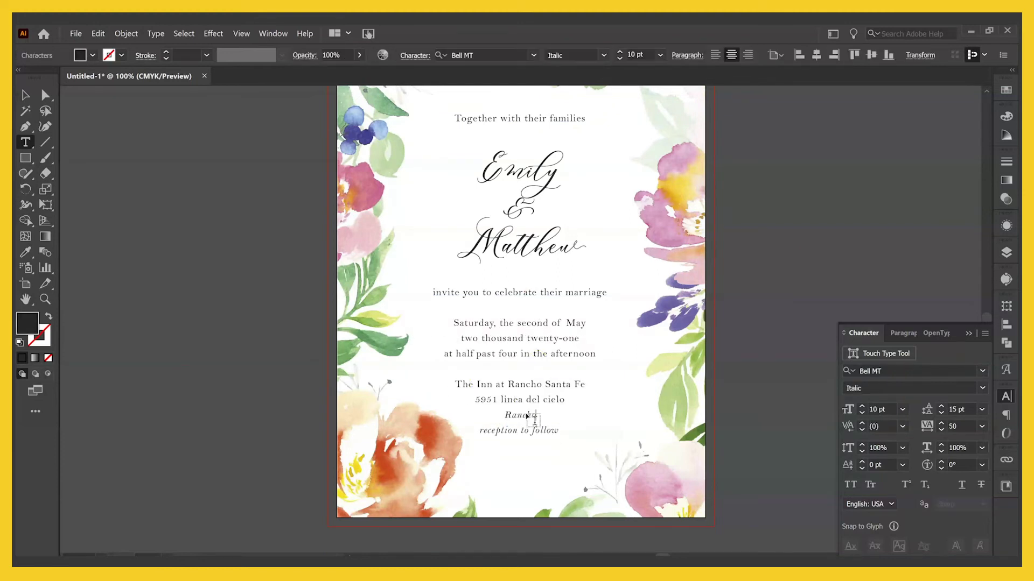
key("ctrl+z")
key("ctrl+z")
key("ctrl+z")
key("ctrl+z")
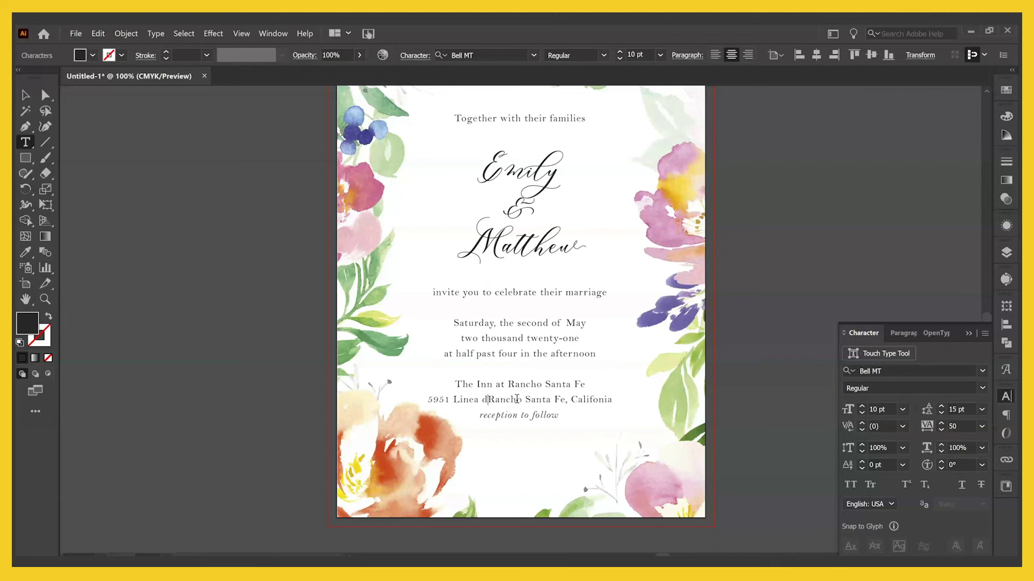
left_click(480, 430)
key("Return")
- Set the "two thousand twenty-one" line and the two address lines in Bell MT Italic
left_click_drag(461, 338, 580, 338)
left_click(982, 388)
left_click(863, 420)
left_click_drag(473, 400, 582, 415)
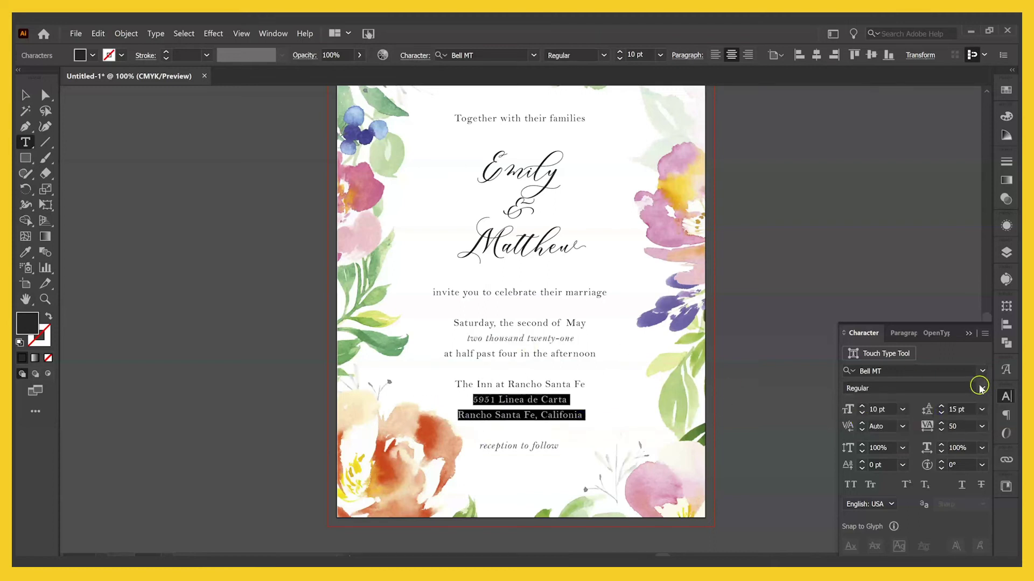
left_click(982, 389)
left_click(863, 420)
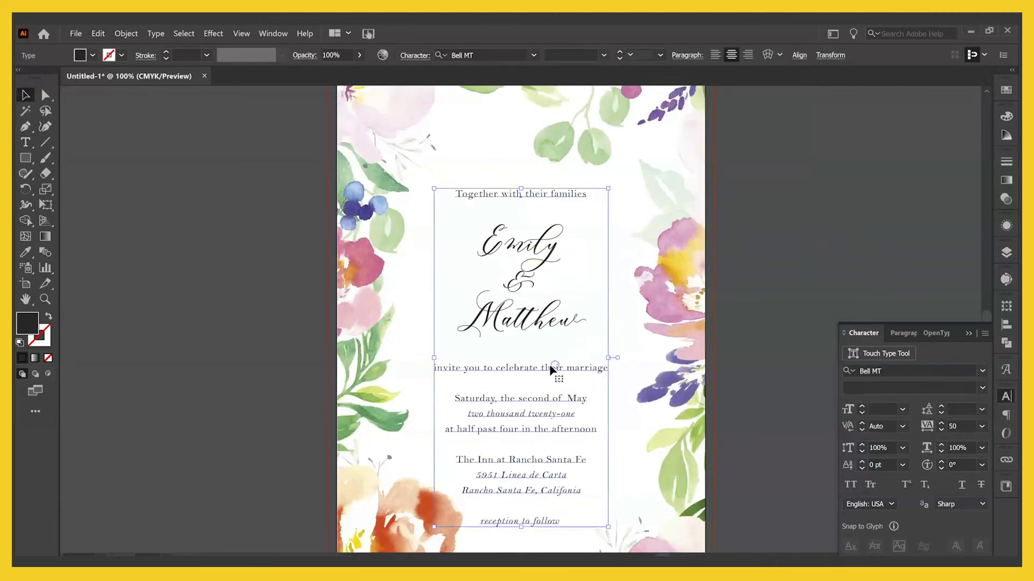
- Move the main text block and the couple's names together slightly higher on the card
left_click(548, 366)
key("ctrl+a")
key("Escape")
left_click(787, 291)
key("ctrl+minus")
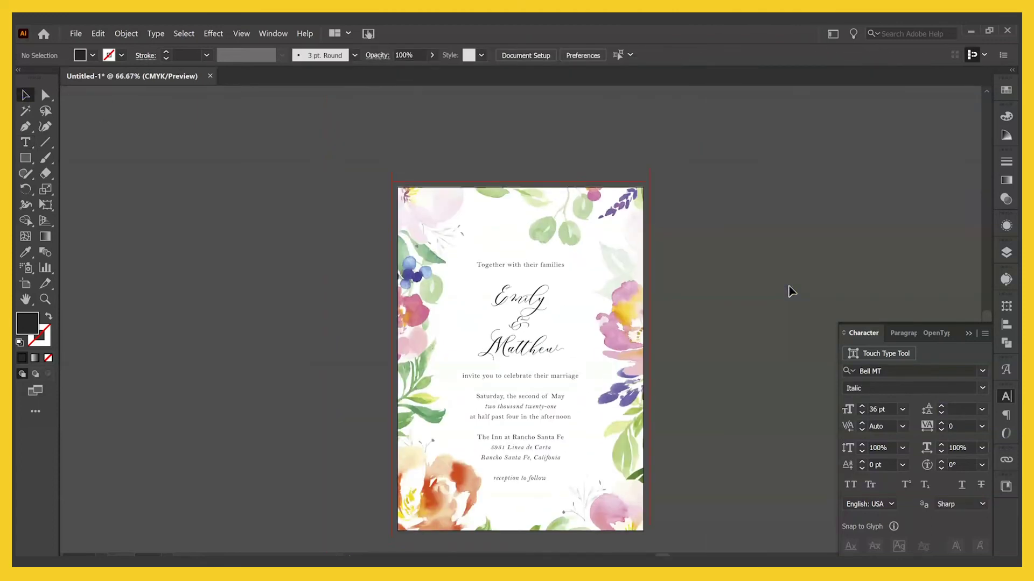
left_click(510, 262)
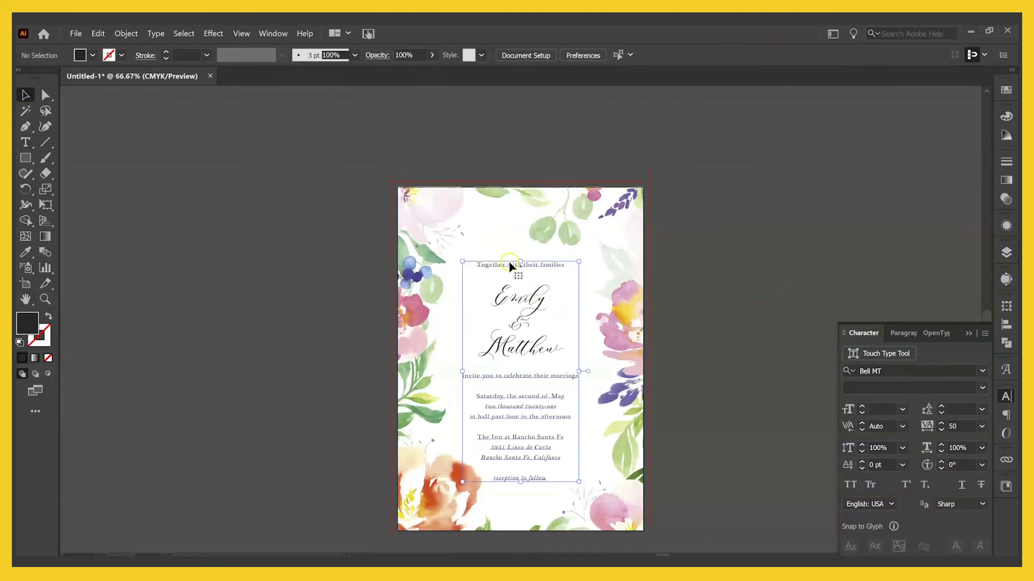
key("shift+Up")
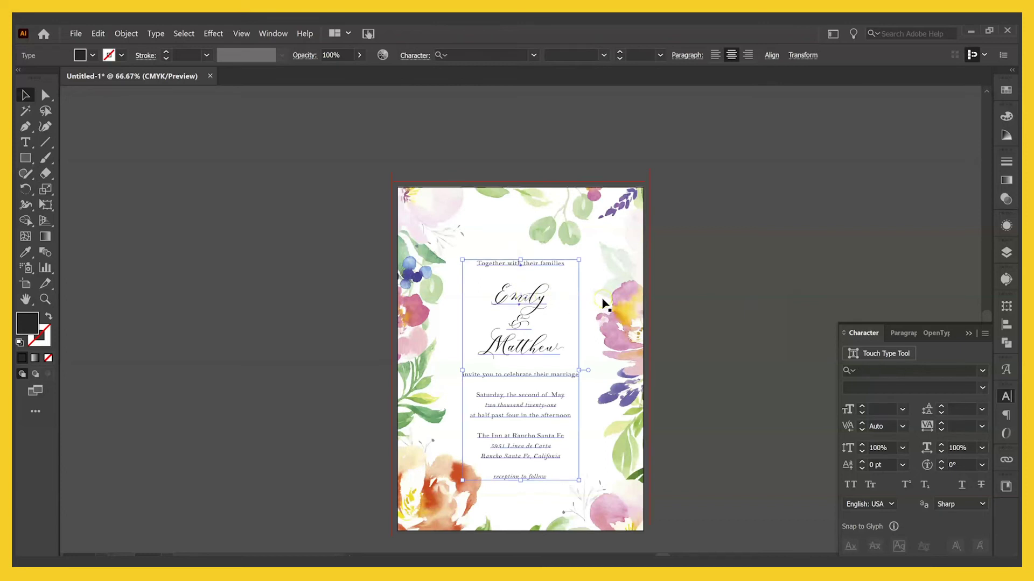
left_click(768, 229)
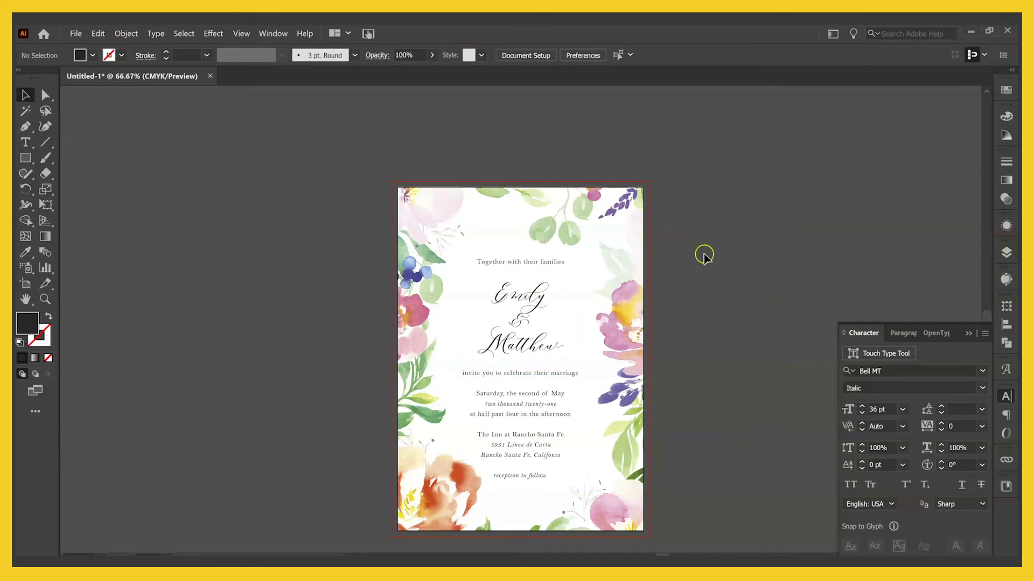
- Center the couple's names and the main text block horizontally on the artboard
left_click(538, 298)
left_click(799, 55)
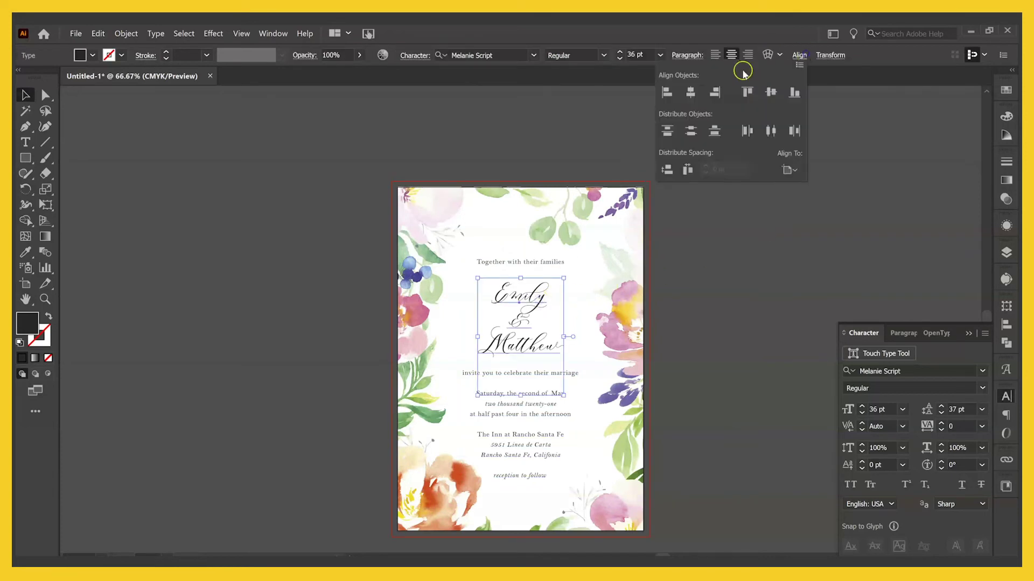
left_click(750, 246)
left_click(547, 260)
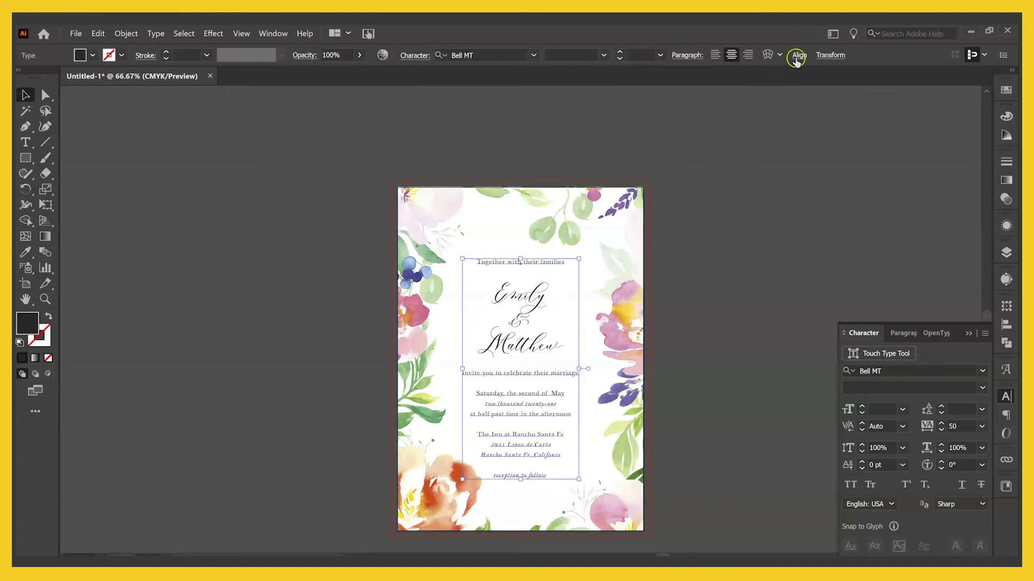
left_click(797, 56)
left_click(710, 295)
- Increase the leading of the ampersand between the couple's names to 39 pt and check the spacing
key("ctrl+equal")
key("ctrl+equal")
left_click(496, 280)
double_click(504, 291)
double_click(503, 291)
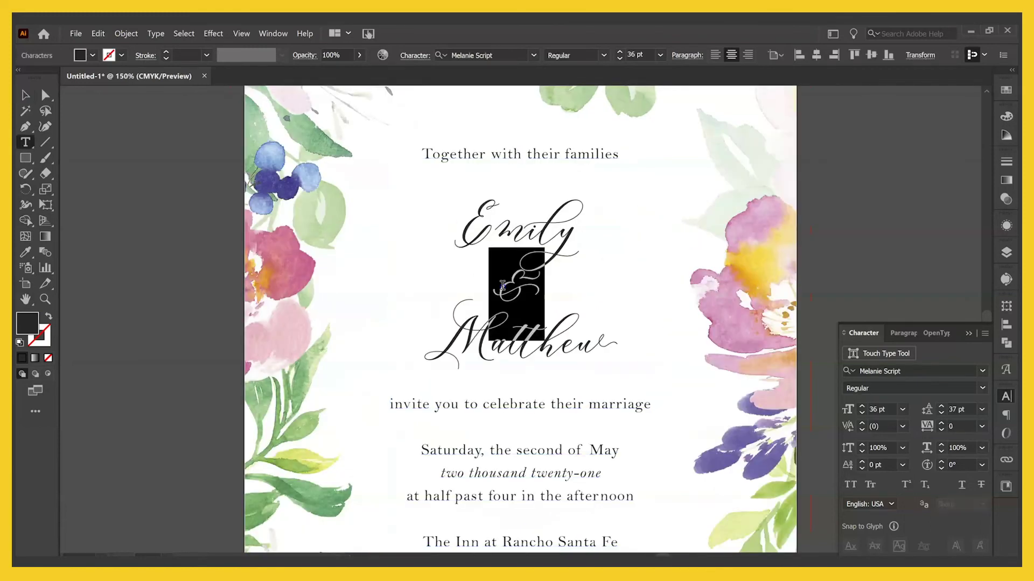
left_click(941, 407)
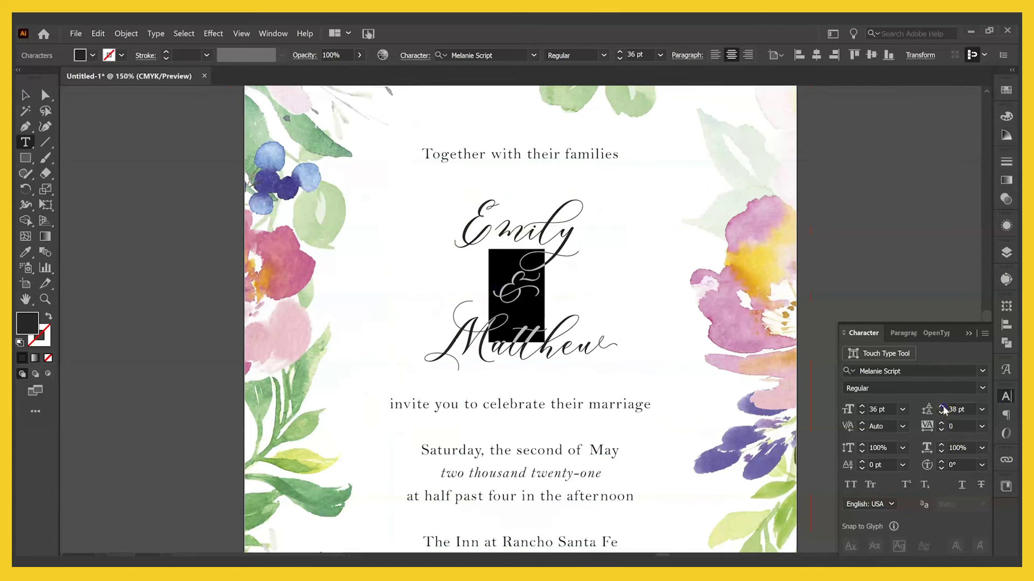
left_click(941, 407)
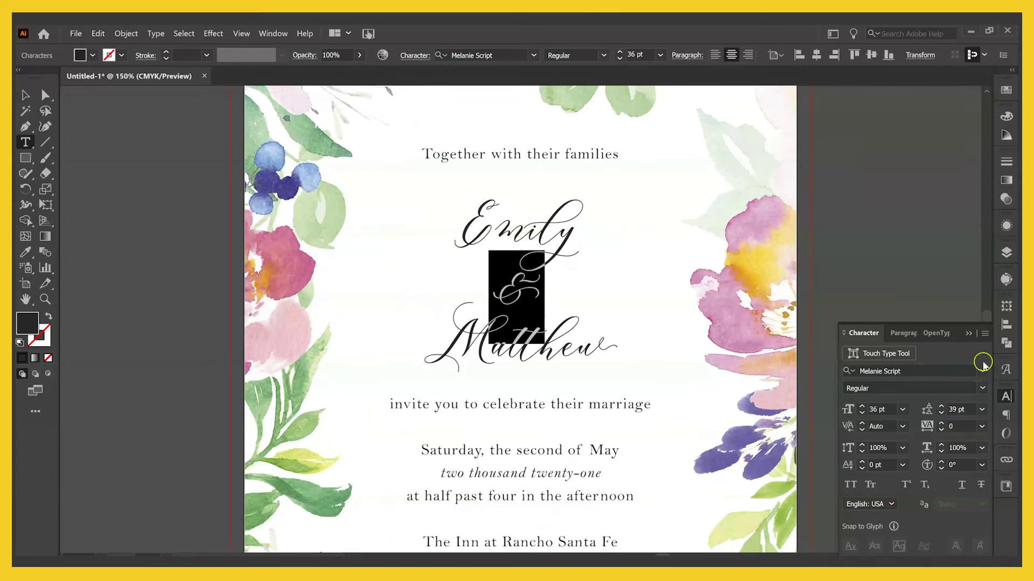
left_click(969, 333)
left_click(43, 99)
left_click(28, 97)
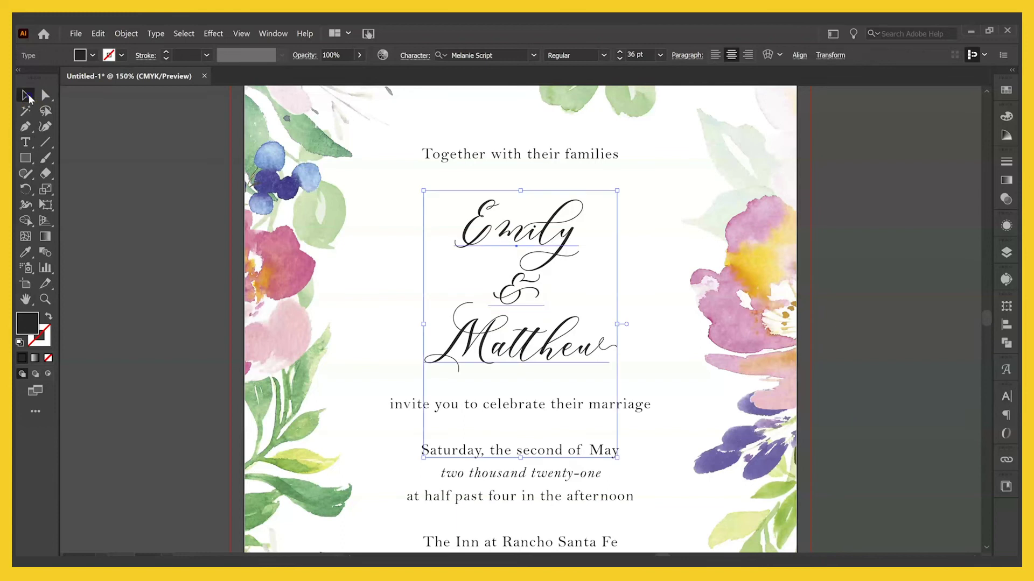
scroll(715, 328, "up", 2)
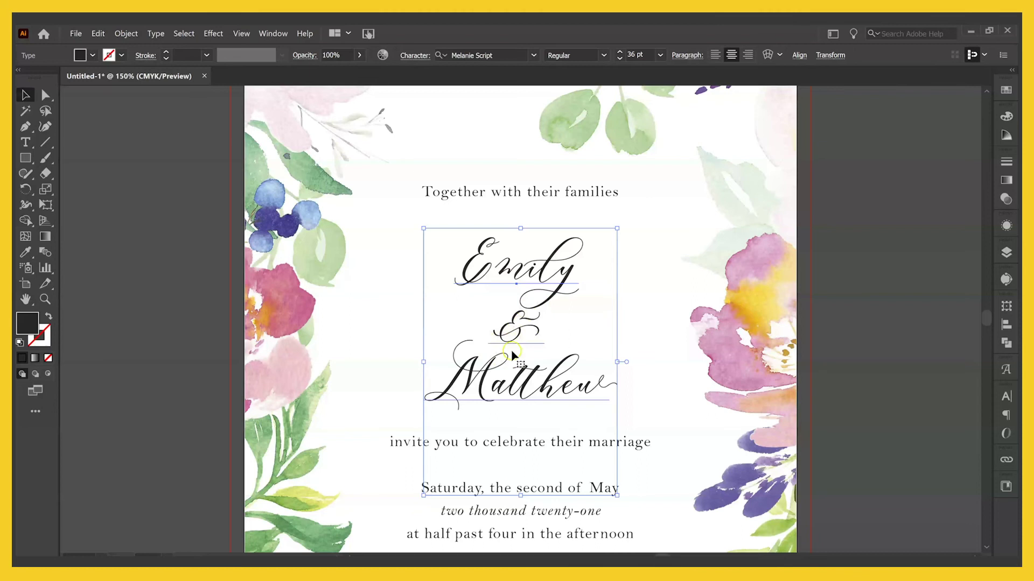
left_click(873, 284)
scroll(874, 284, "down", 1)
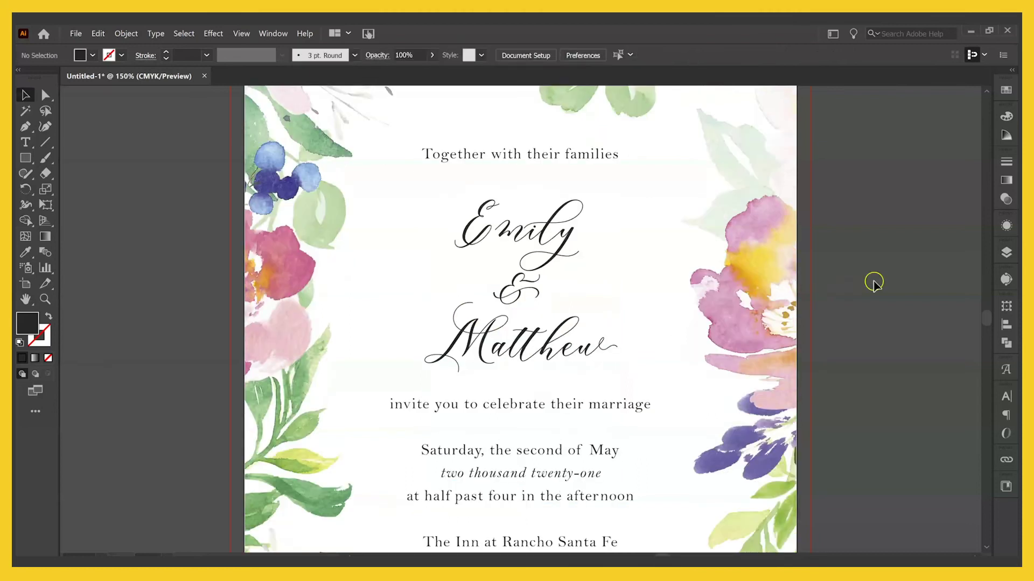
- Increase the ampersand's leading further to 41 pt and close the character settings
left_click(516, 293)
double_click(515, 294)
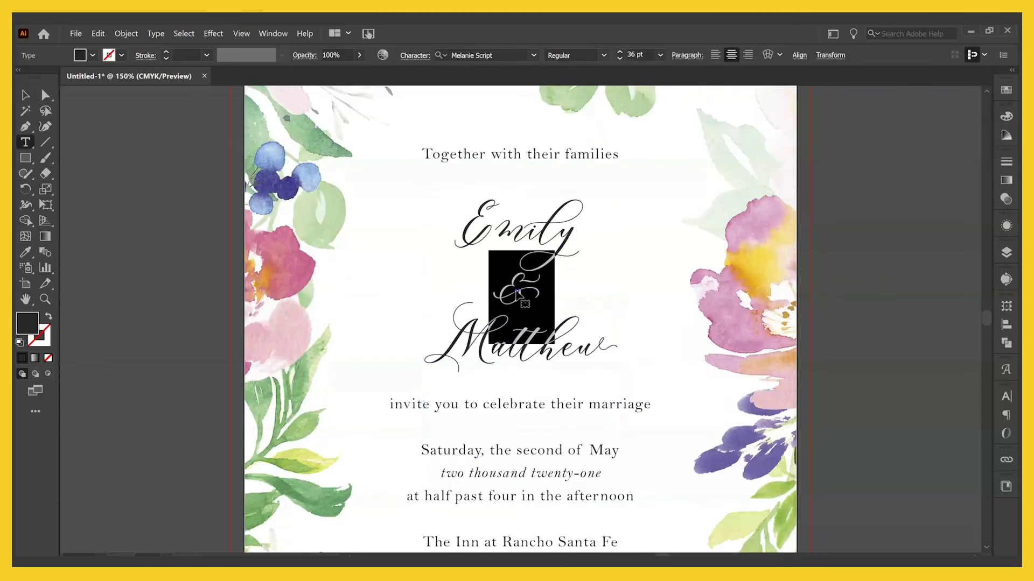
left_click(1007, 398)
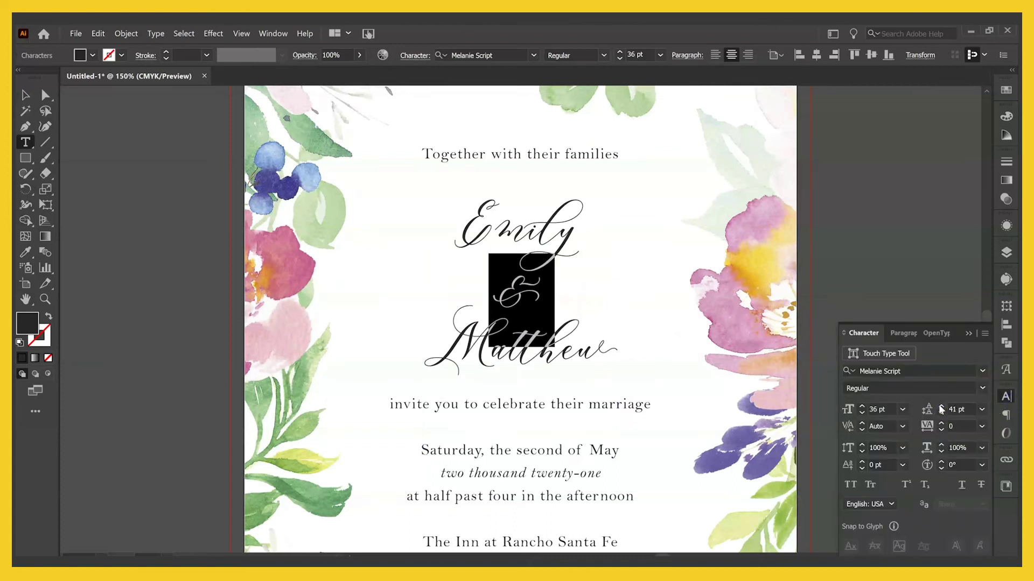
left_click(26, 94)
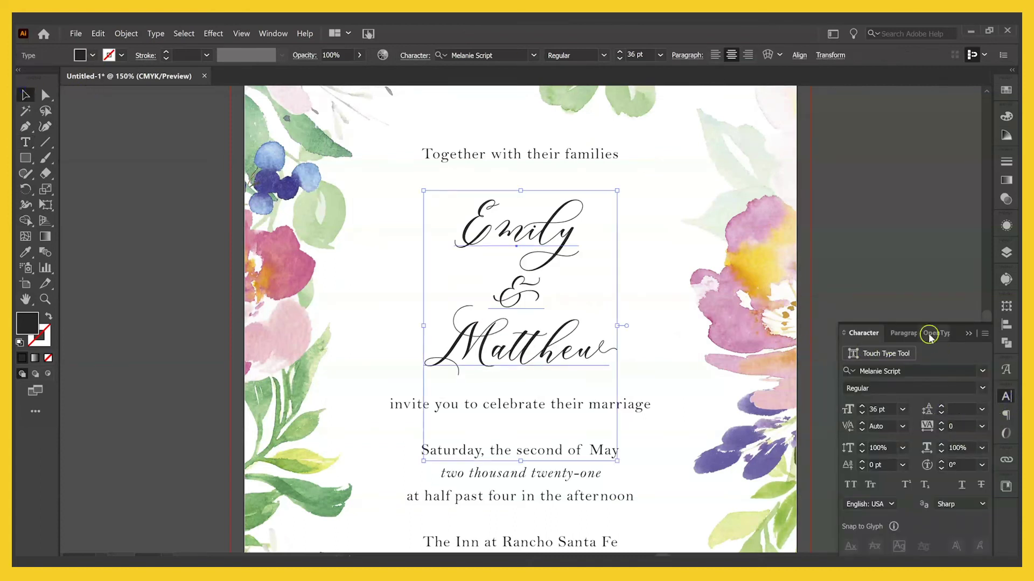
left_click(973, 333)
left_click(862, 275)
scroll(863, 275, "up", 1)
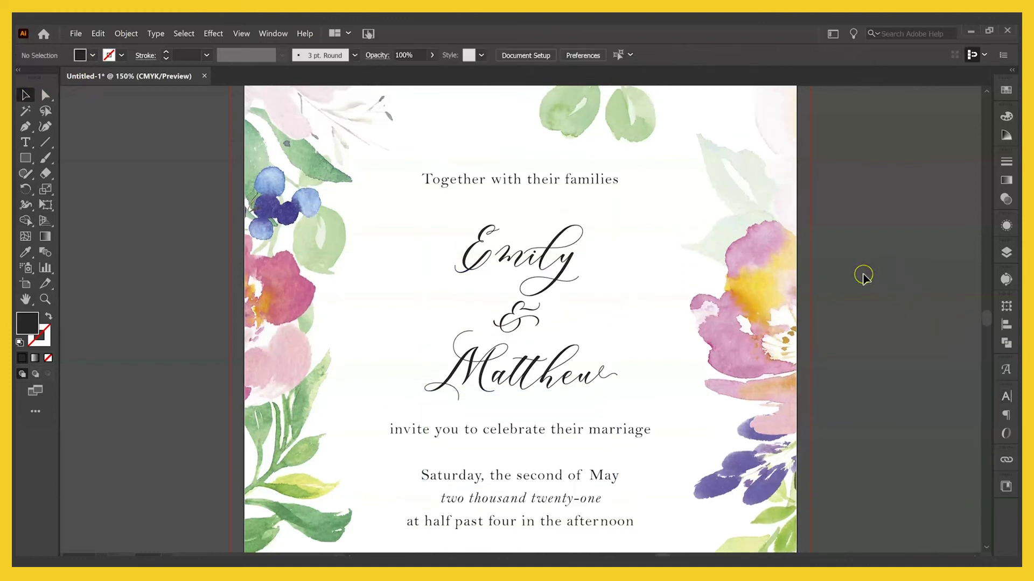
- Nudge the couple's names block slightly upward between the opening line and the invitation wording
left_click(569, 271)
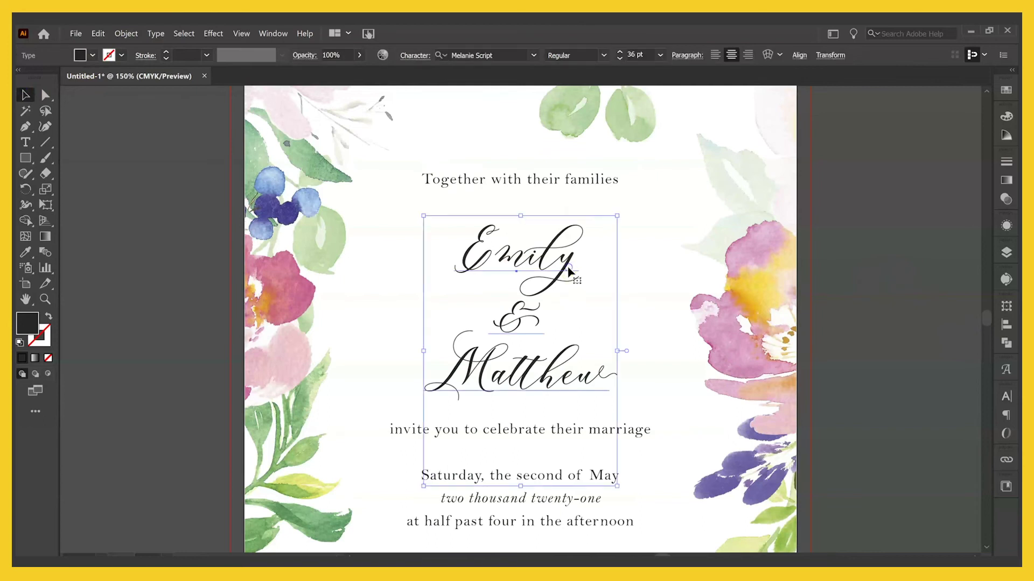
key("Up")
key("Up")
key("Up")
key("Up")
key("Up")
key("Up")
key("Up")
key("Up")
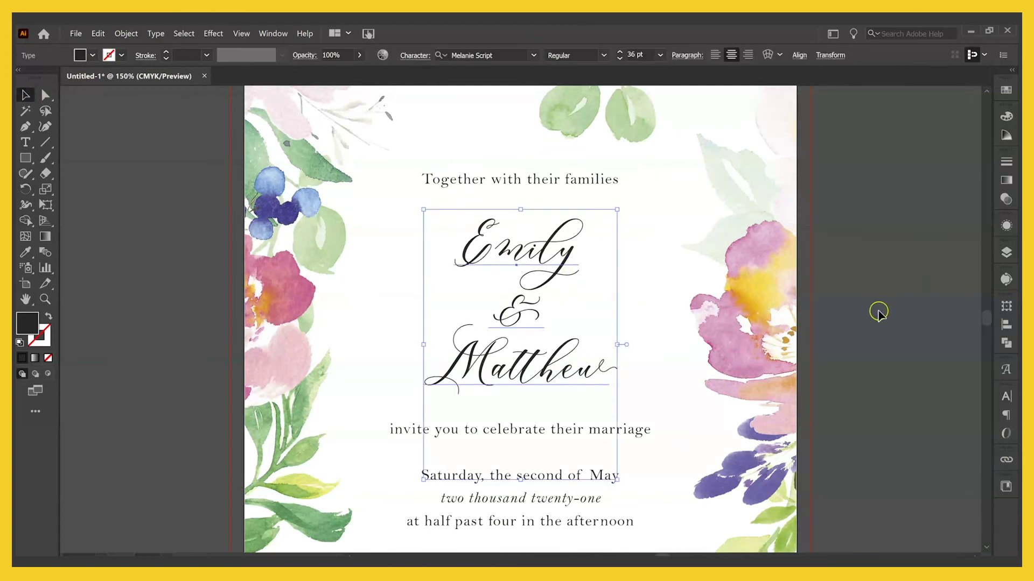
left_click(878, 311)
- Release the clipping mask on the floral border so the artwork extends past the card's bleed
key("ctrl+minus")
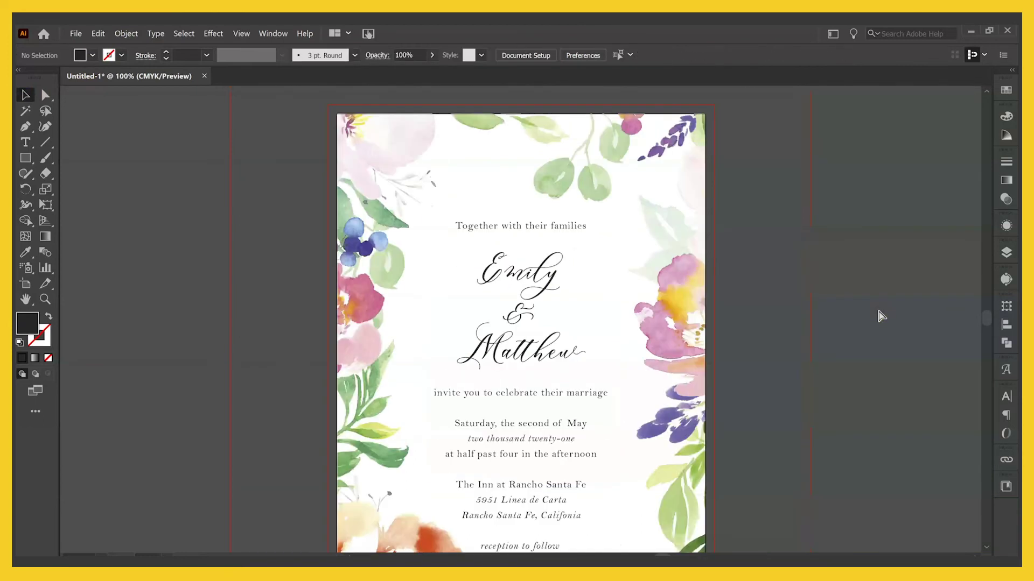
key("ctrl+minus")
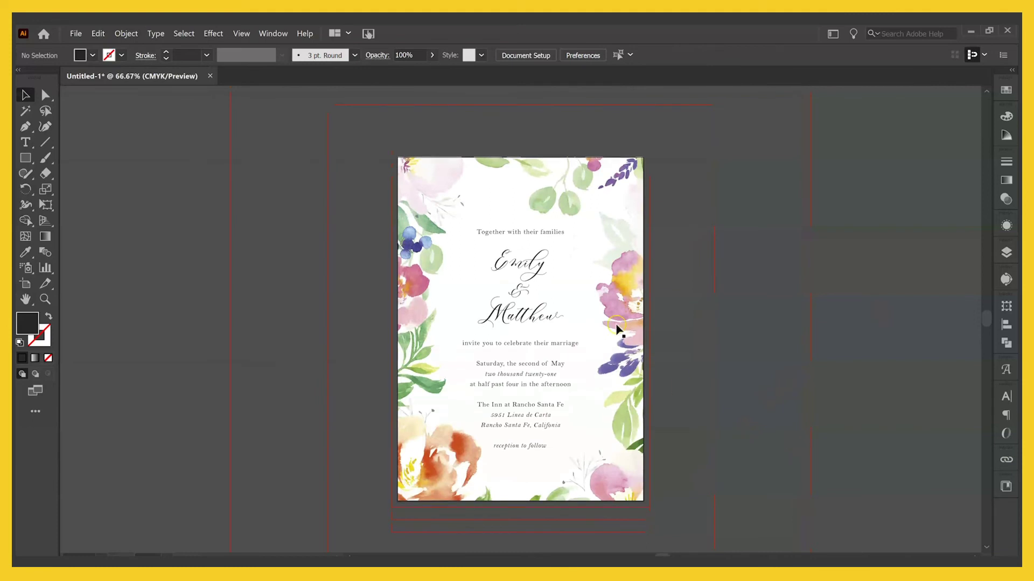
left_click(623, 298)
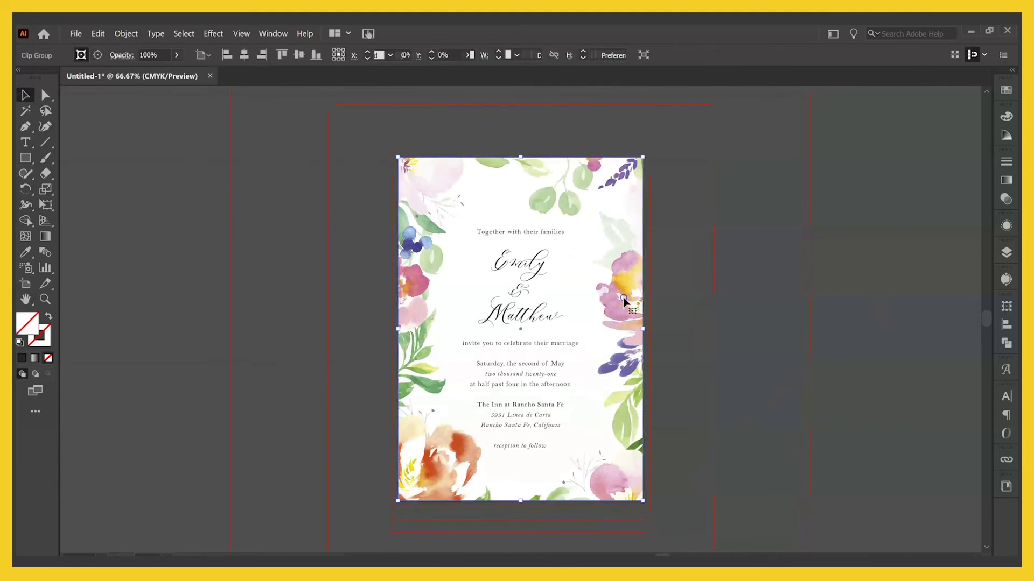
right_click(622, 298)
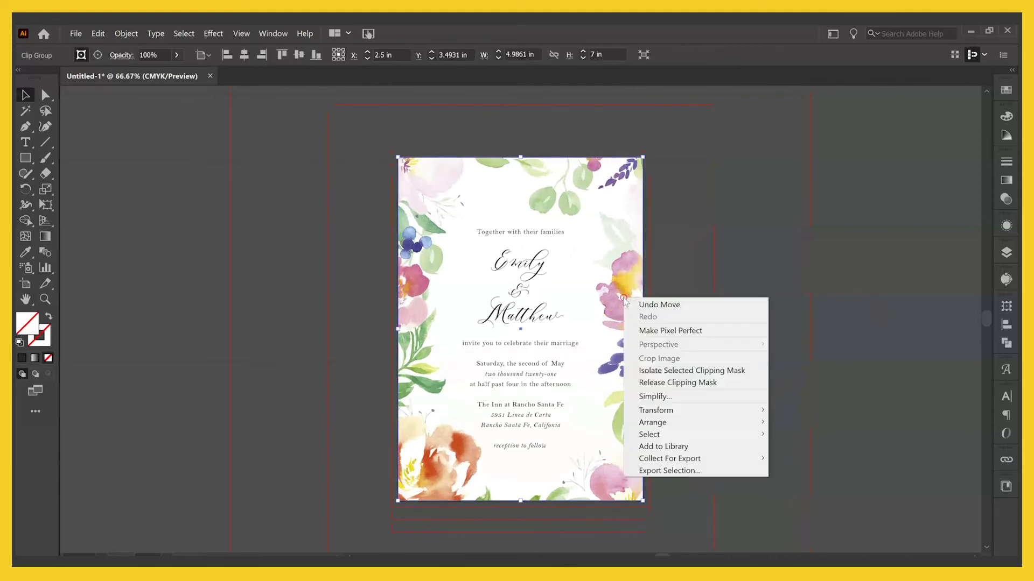
left_click(694, 382)
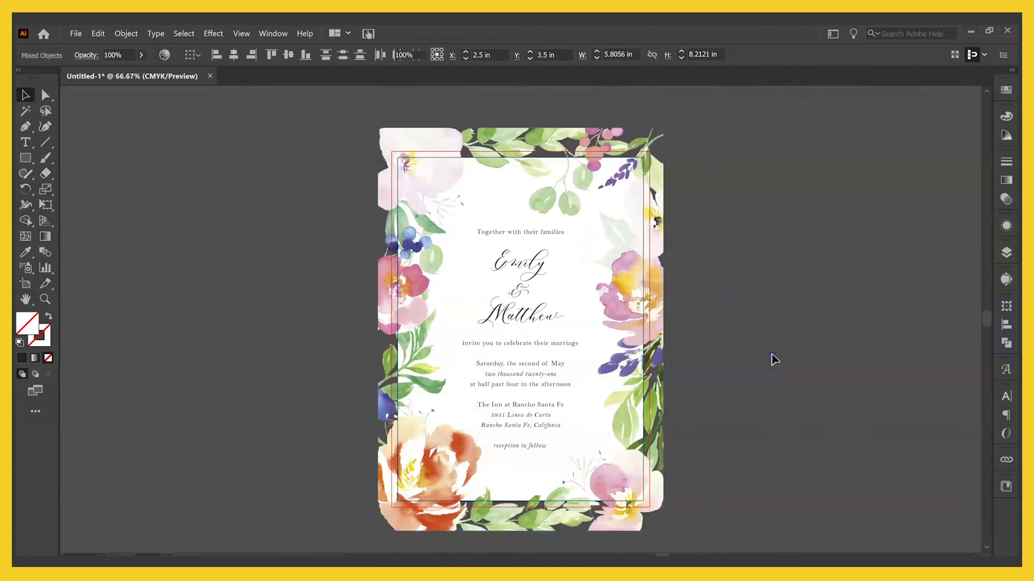
left_click(774, 359)
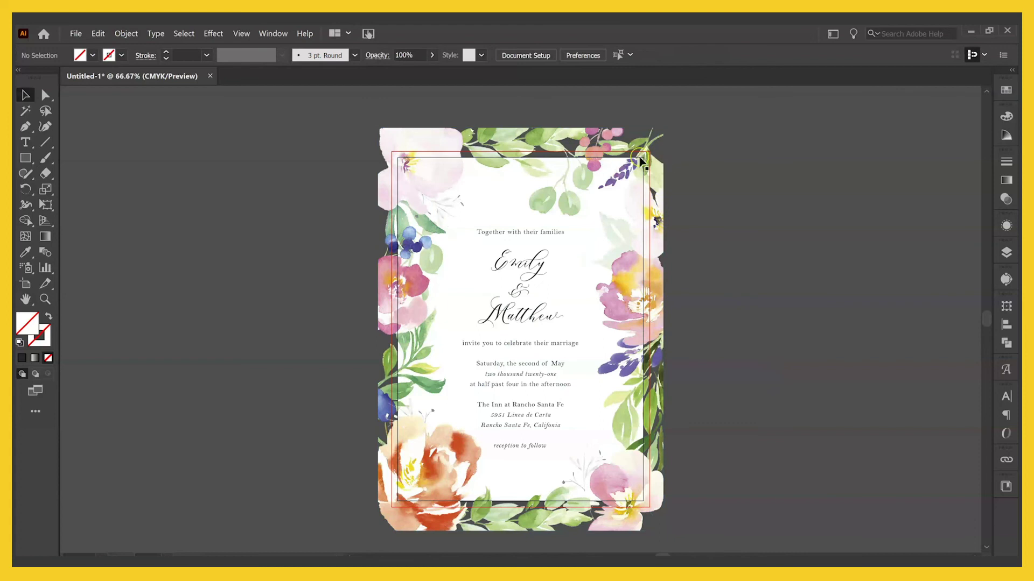
left_click(785, 392)
- Save the document in Adobe PDF format, naming the file with the couple's first names followed by "Invitation"
left_click(76, 35)
left_click(107, 133)
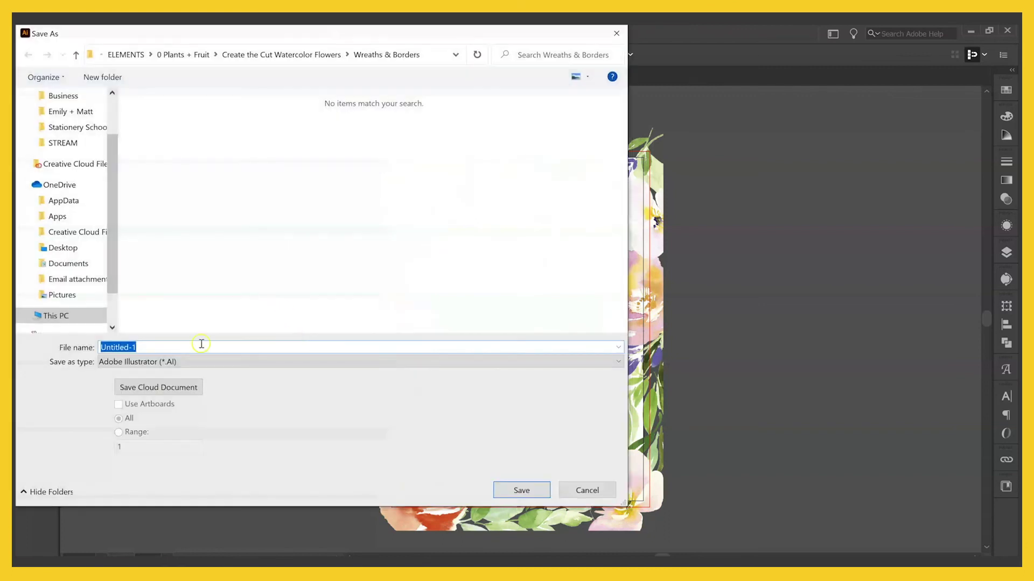
type("Emily and Matt Invitation")
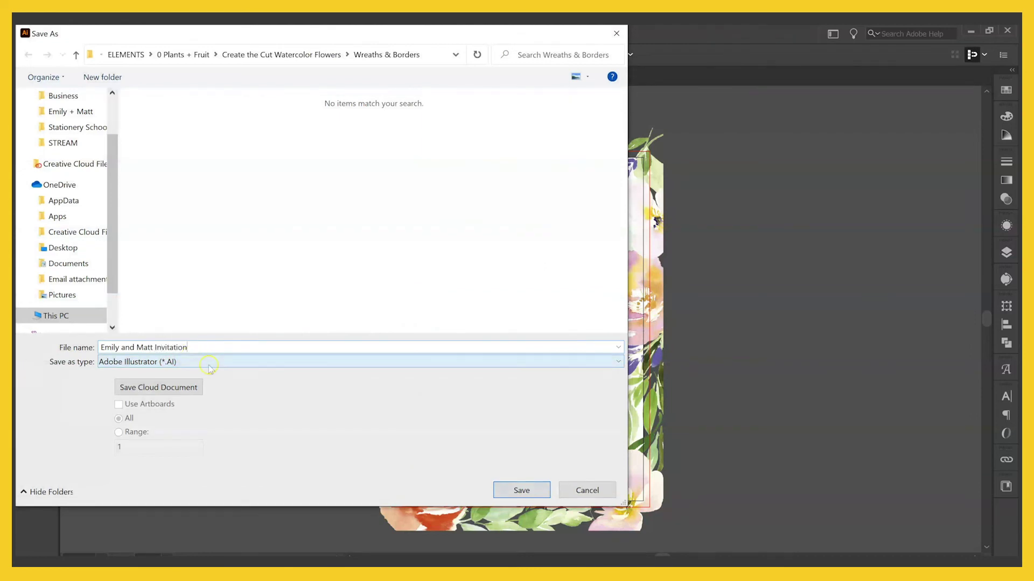
left_click(210, 366)
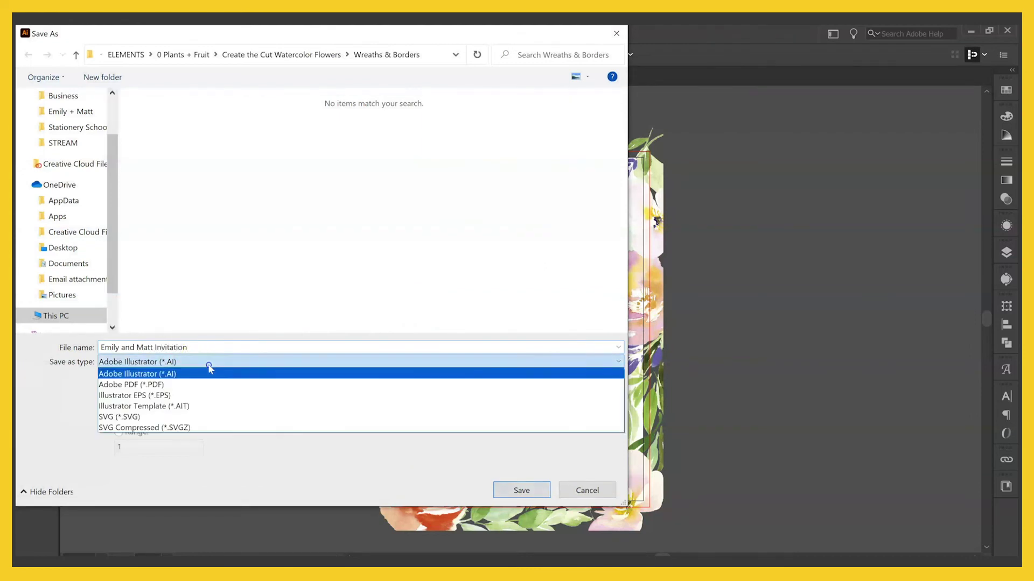
left_click(178, 385)
left_click(520, 491)
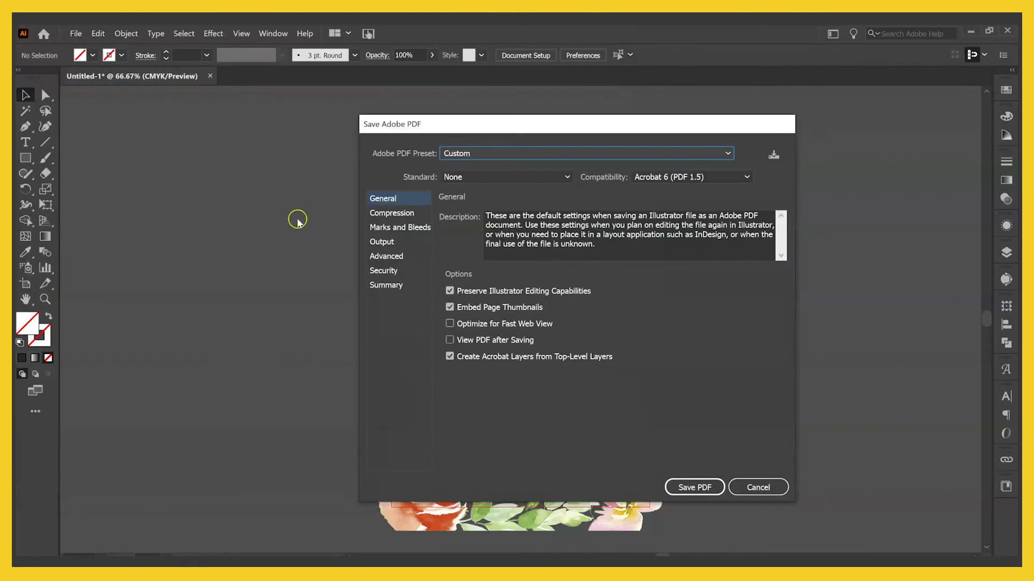
- Choose the High Quality Print preset for the PDF and turn off Optimize for Fast Web View
left_click(512, 155)
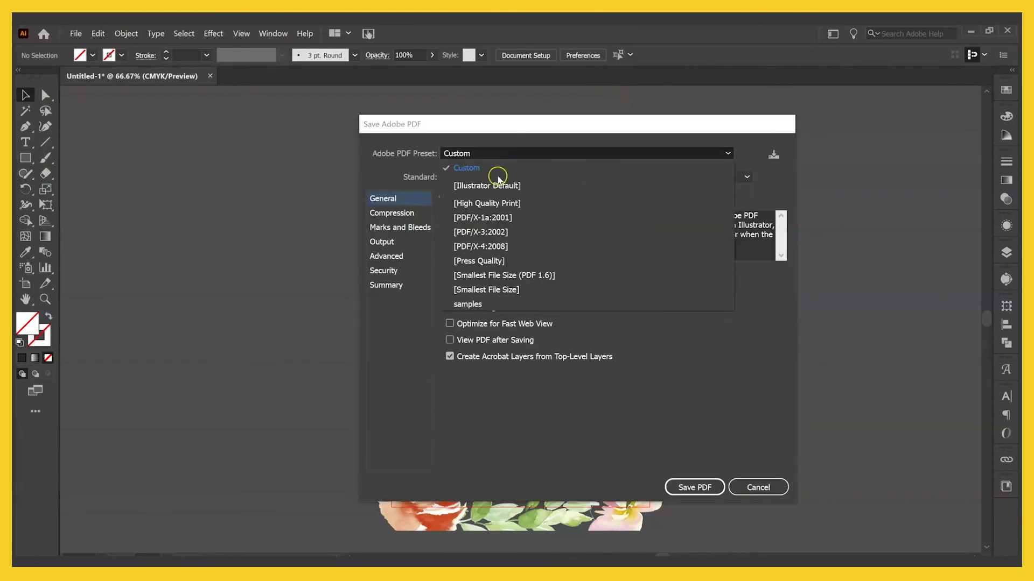
left_click(497, 204)
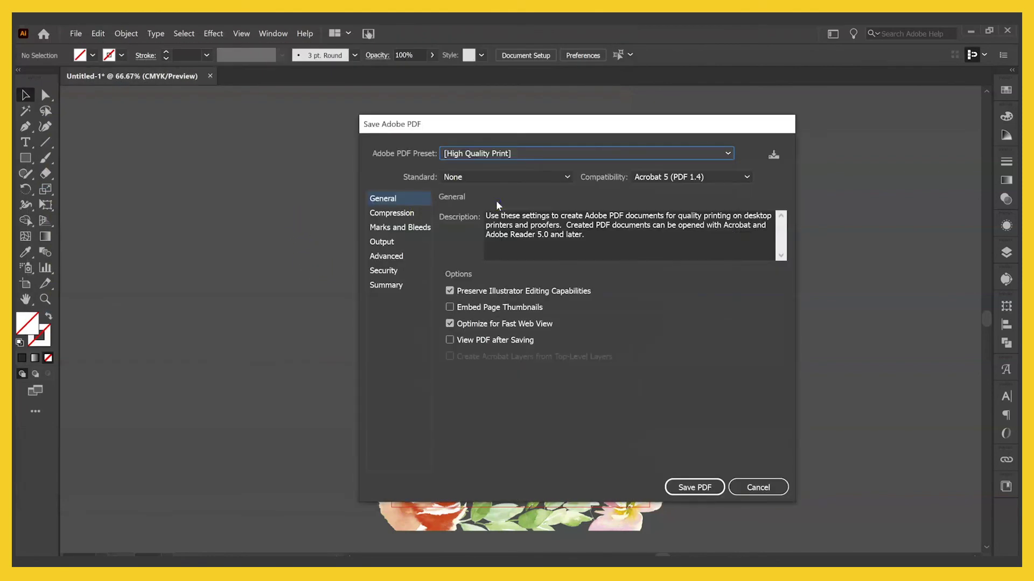
left_click(461, 324)
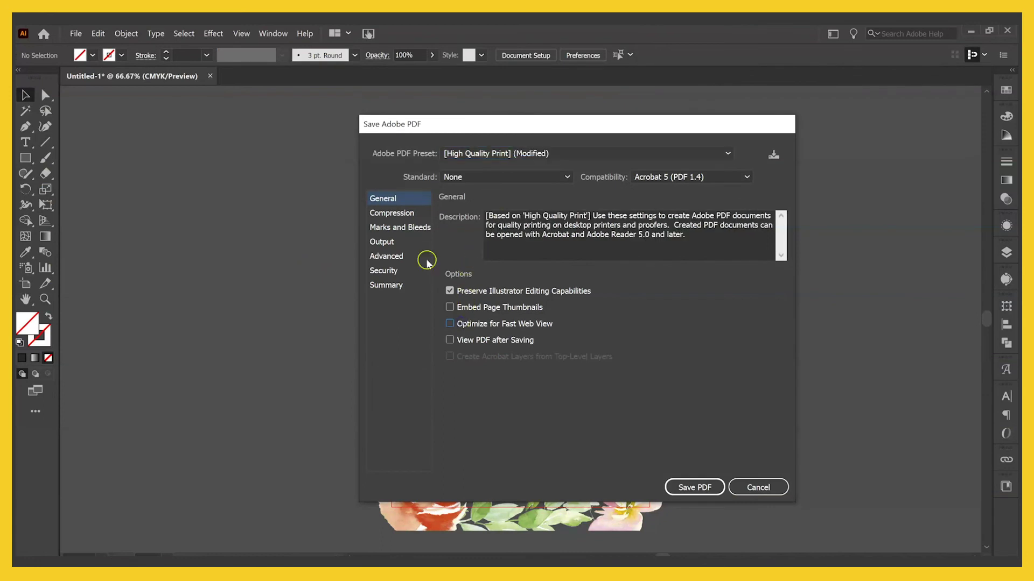
- Enable Use Document Bleed Settings for the PDF, without printer's marks, and save it
left_click(399, 227)
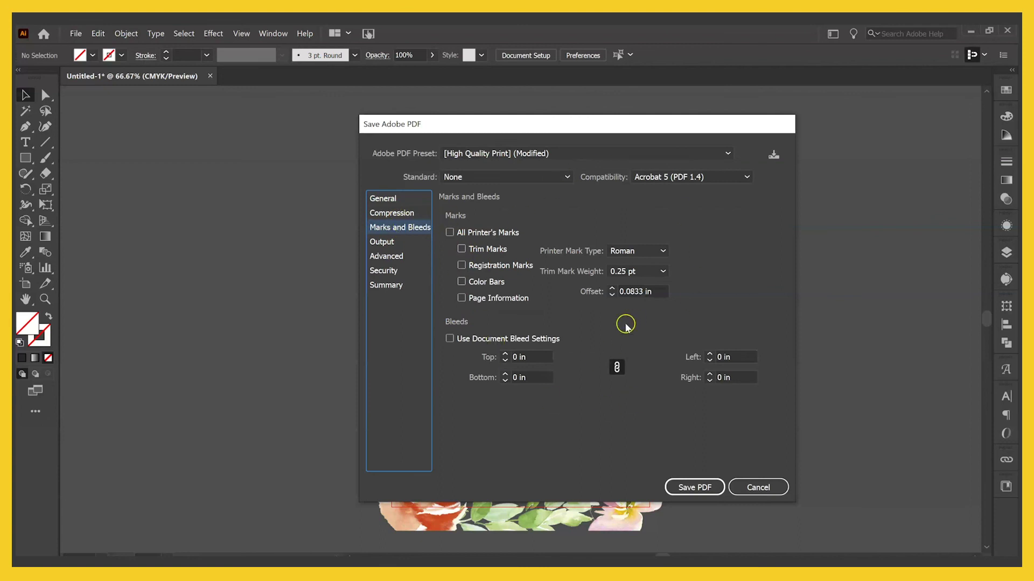
left_click(525, 338)
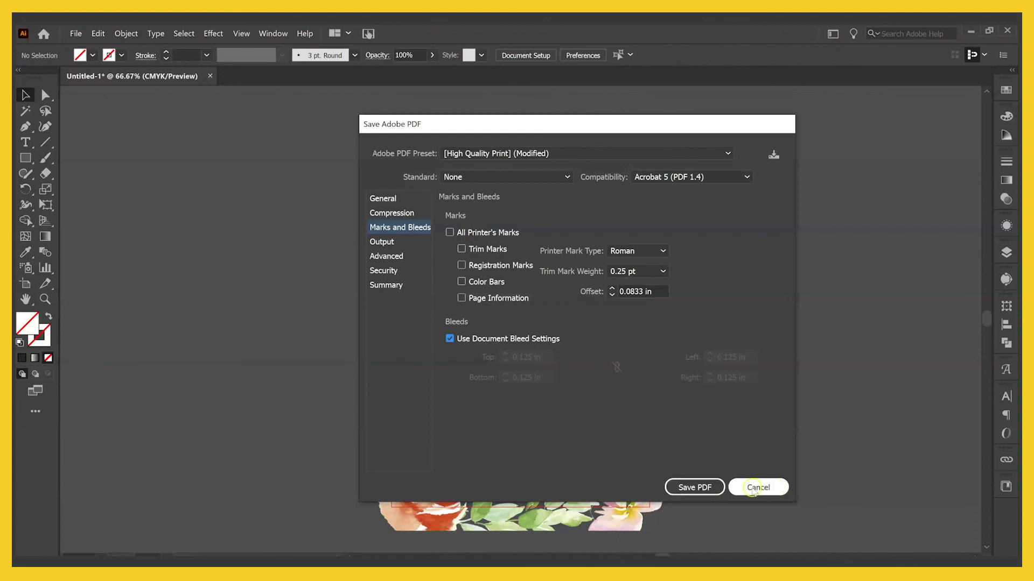
left_click(706, 489)
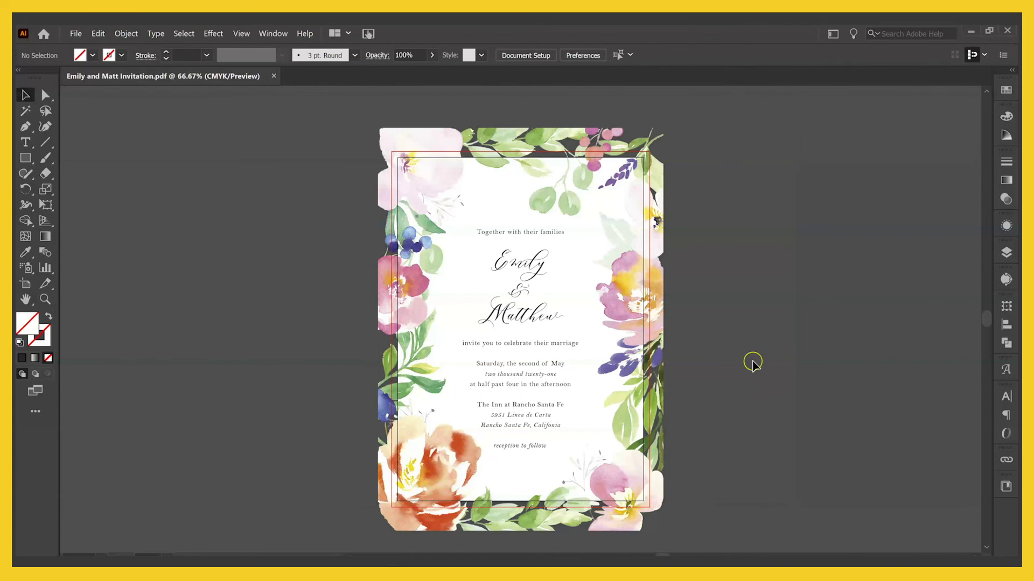